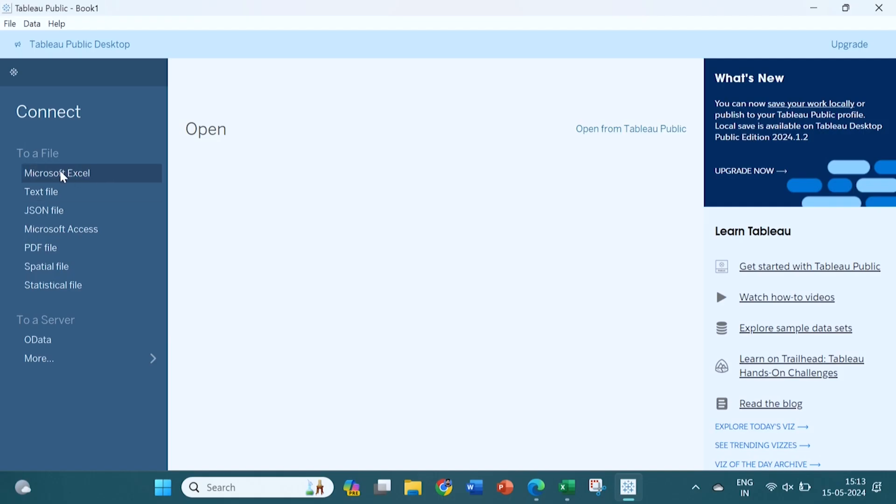
Connect to the Excel workbook New Power BI file.xlsx and open the Sheet 1 worksheet
{"action": "left_click", "coordinate": [80, 179]}
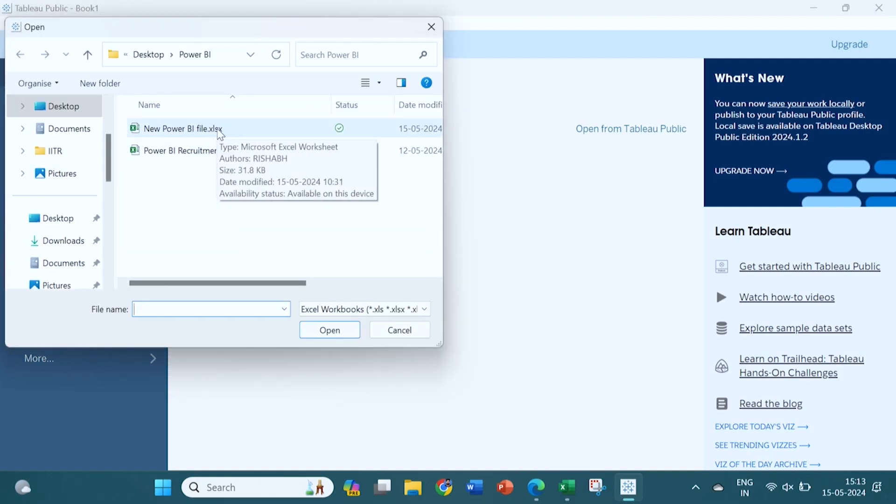
{"action": "left_click", "coordinate": [218, 130]}
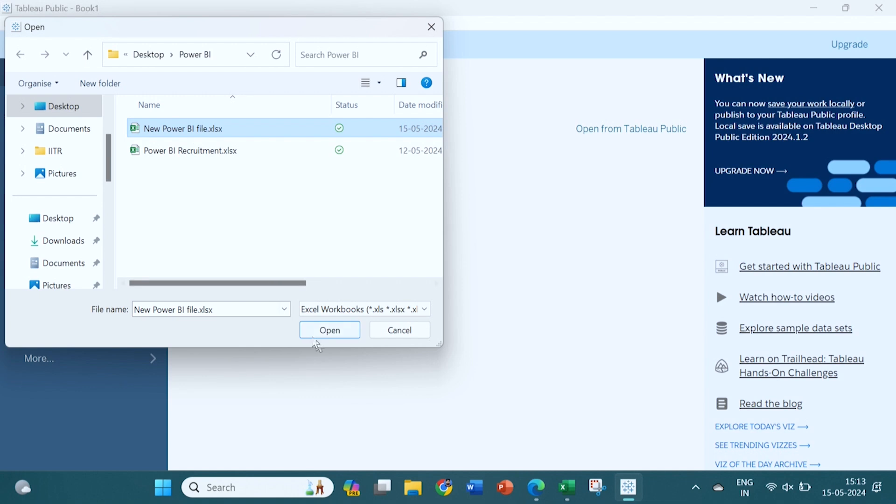
{"action": "left_click", "coordinate": [340, 332]}
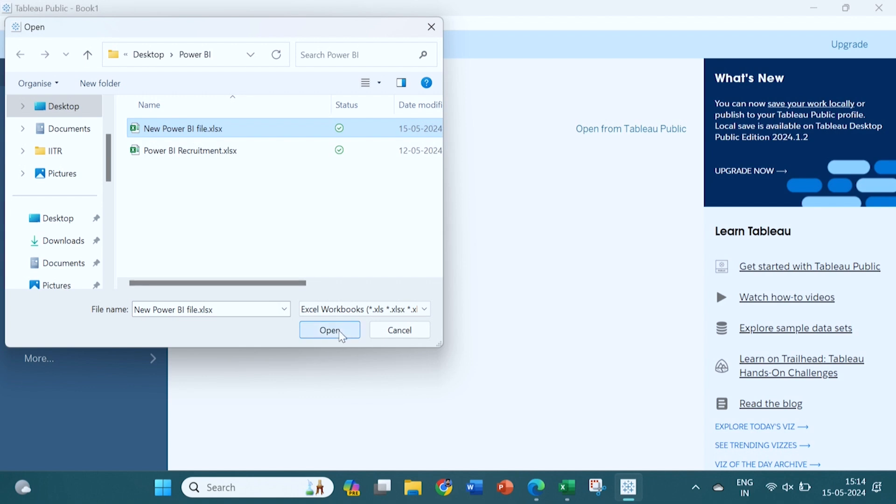
{"action": "left_click", "coordinate": [340, 332]}
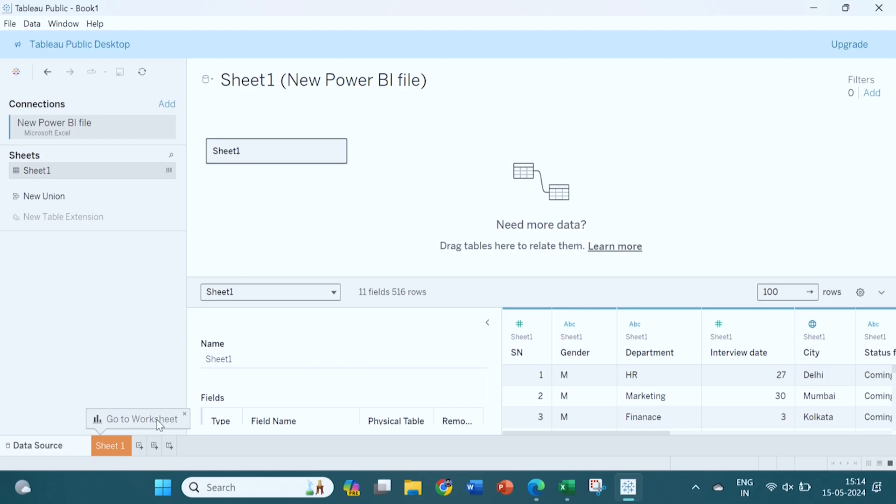
{"action": "left_click", "coordinate": [119, 452]}
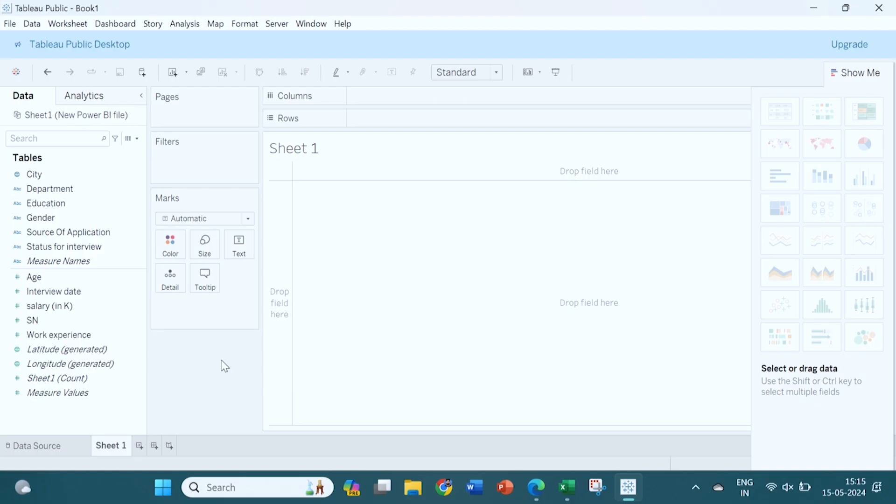
Build a bar chart with Sheet1 (Count) on Rows and Gender on Columns
{"action": "left_click", "coordinate": [74, 379]}
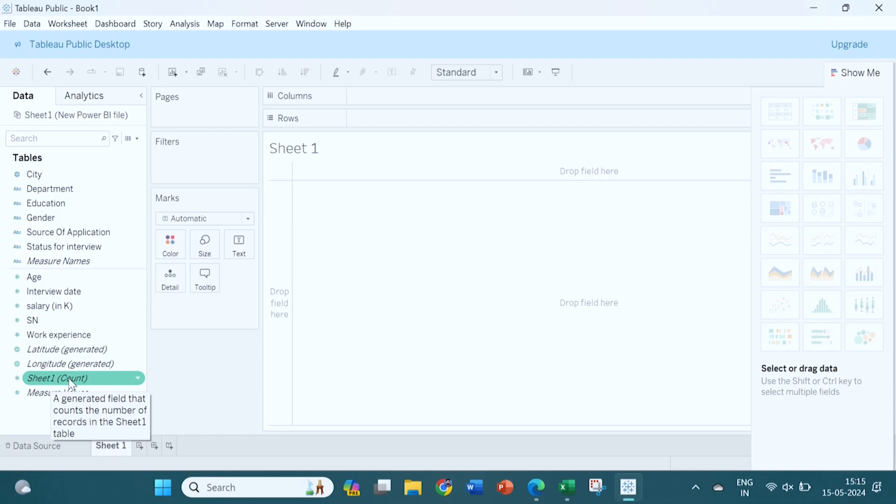
{"action": "left_click_drag", "start_coordinate": [69, 378], "coordinate": [397, 120]}
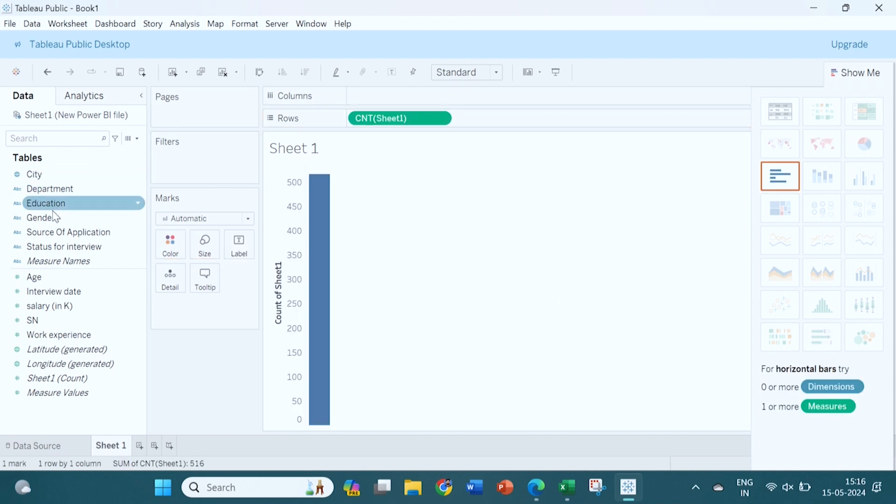
{"action": "left_click_drag", "start_coordinate": [55, 217], "coordinate": [374, 99]}
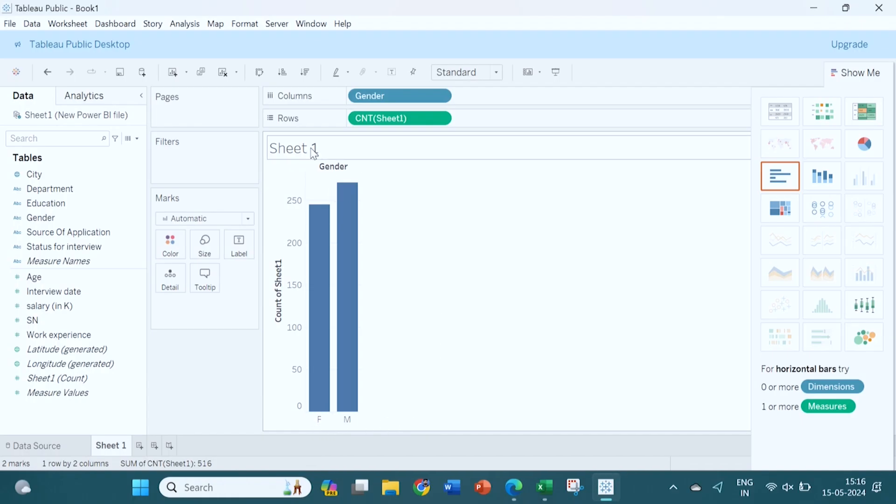
Replace the chart title with "Gender wise applicant"
{"action": "double_click", "coordinate": [329, 153]}
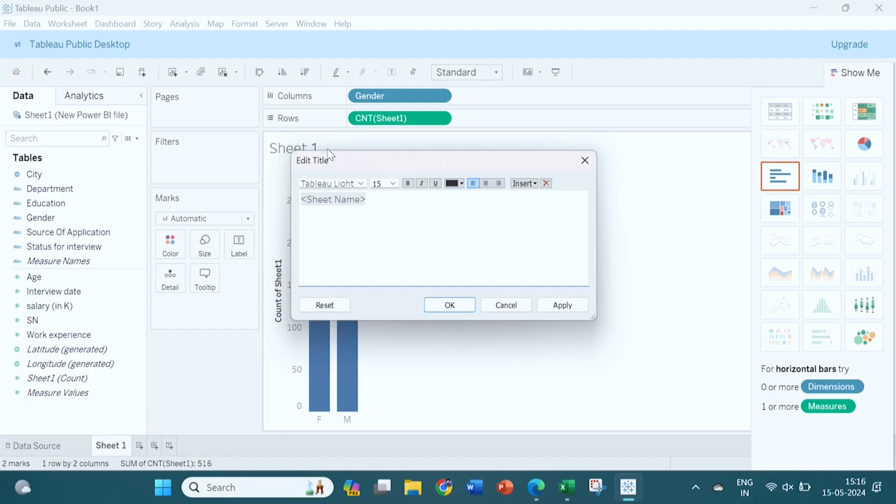
{"action": "key", "text": "Escape"}
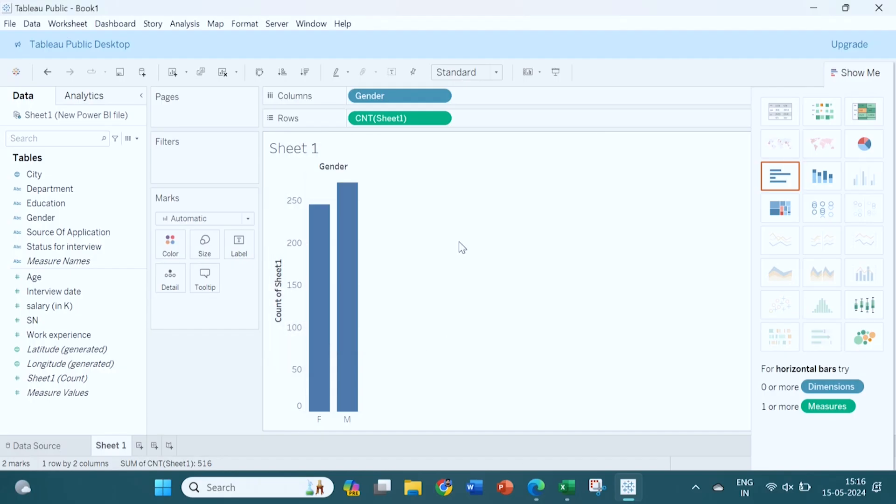
{"action": "double_click", "coordinate": [318, 152]}
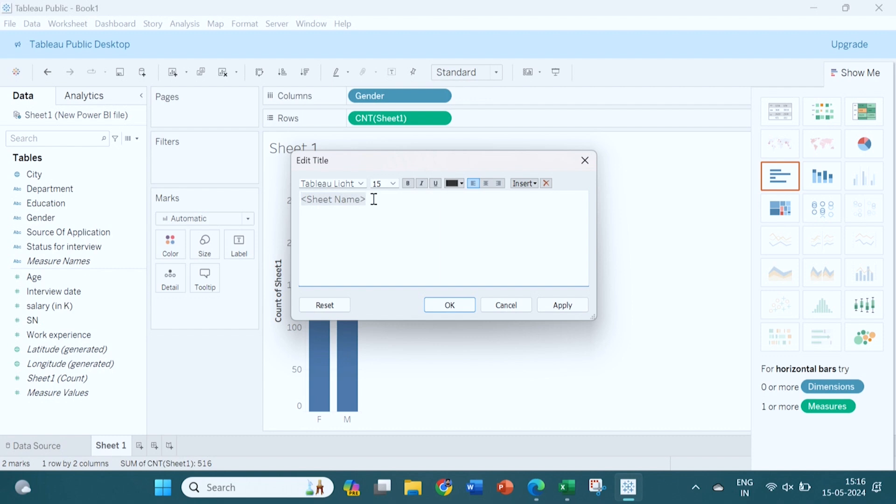
{"action": "key", "text": "BackSpace"}
{"action": "key", "text": "BackSpace"}
{"action": "key", "text": "BackSpace"}
{"action": "key", "text": "BackSpace"}
{"action": "key", "text": "BackSpace"}
{"action": "key", "text": "BackSpace"}
{"action": "key", "text": "BackSpace"}
{"action": "key", "text": "BackSpace"}
{"action": "key", "text": "BackSpace"}
{"action": "key", "text": "BackSpace"}
{"action": "key", "text": "BackSpace"}
{"action": "key", "text": "BackSpace"}
{"action": "type", "text": "Applica"}
{"action": "key", "text": "BackSpace"}
{"action": "key", "text": "BackSpace"}
{"action": "key", "text": "BackSpace"}
{"action": "key", "text": "BackSpace"}
{"action": "key", "text": "BackSpace"}
{"action": "key", "text": "BackSpace"}
{"action": "key", "text": "BackSpace"}
{"action": "type", "text": "Ge"}
{"action": "key", "text": "BackSpace"}
{"action": "type", "text": "ender wise applicant"}
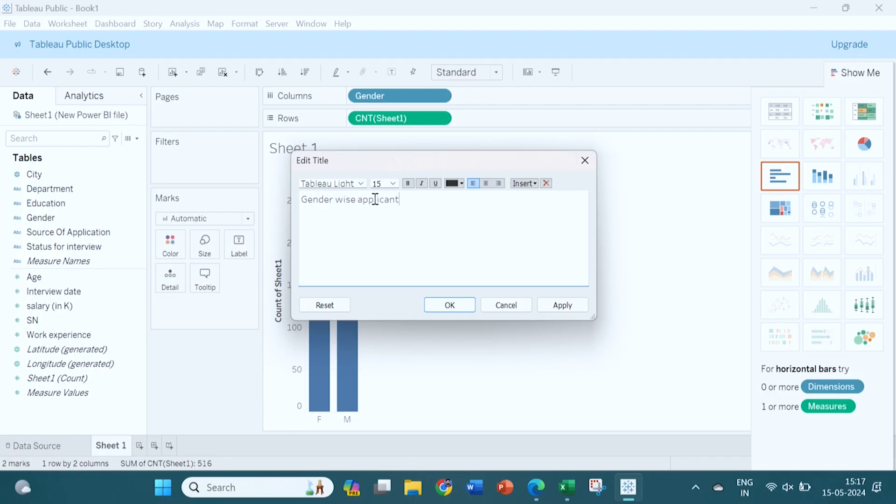
{"action": "left_click", "coordinate": [454, 307]}
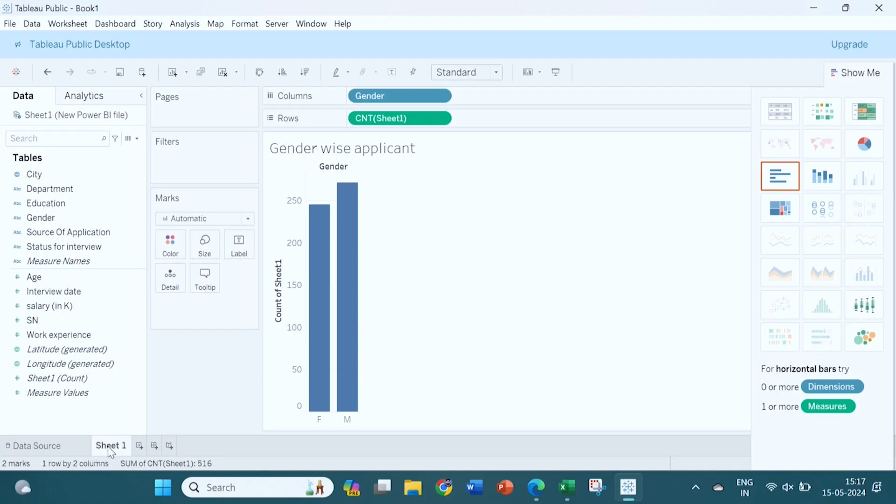
Rename the Sheet 1 worksheet as Gender
{"action": "mouse_move", "coordinate": [110, 451]}
{"action": "right_click", "coordinate": [112, 449]}
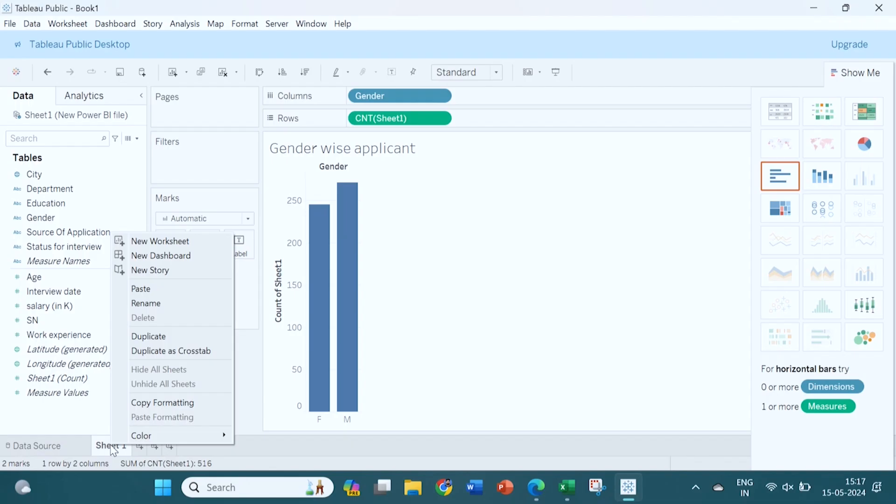
{"action": "left_click", "coordinate": [170, 304]}
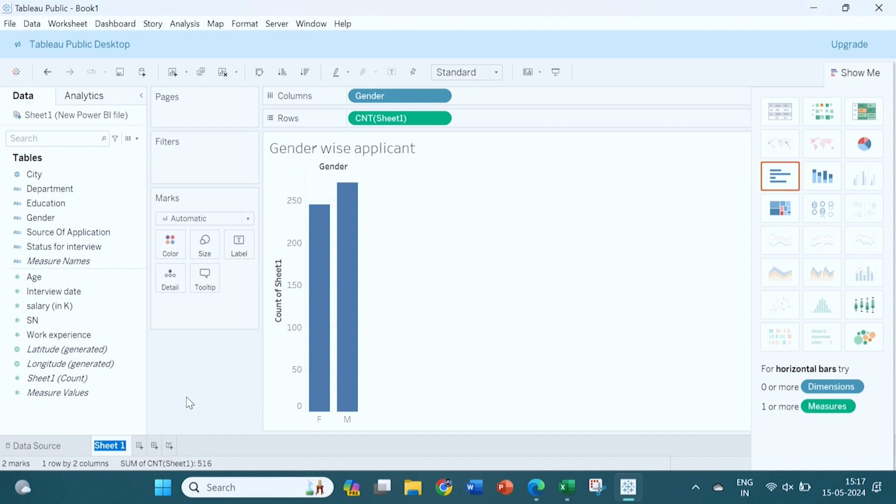
{"action": "type", "text": "Gender"}
{"action": "left_click", "coordinate": [231, 382]}
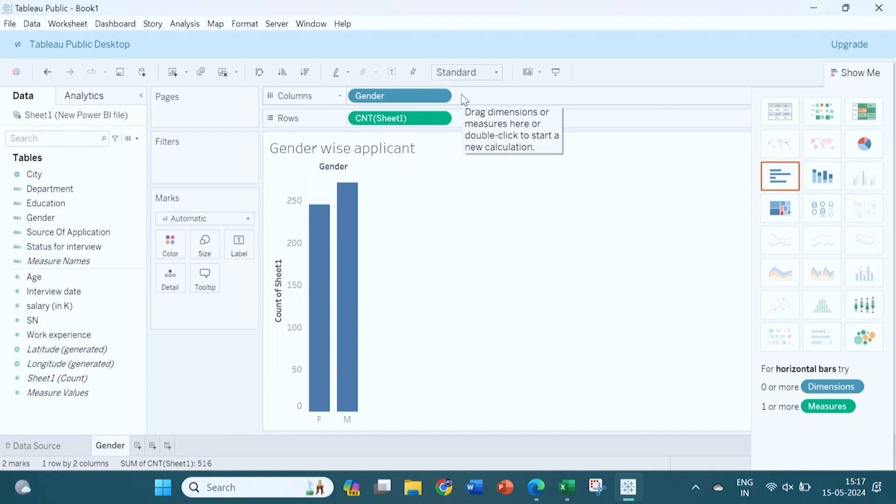
Try the Entire View fit on the gender chart and return it to Standard
{"action": "left_click", "coordinate": [497, 73]}
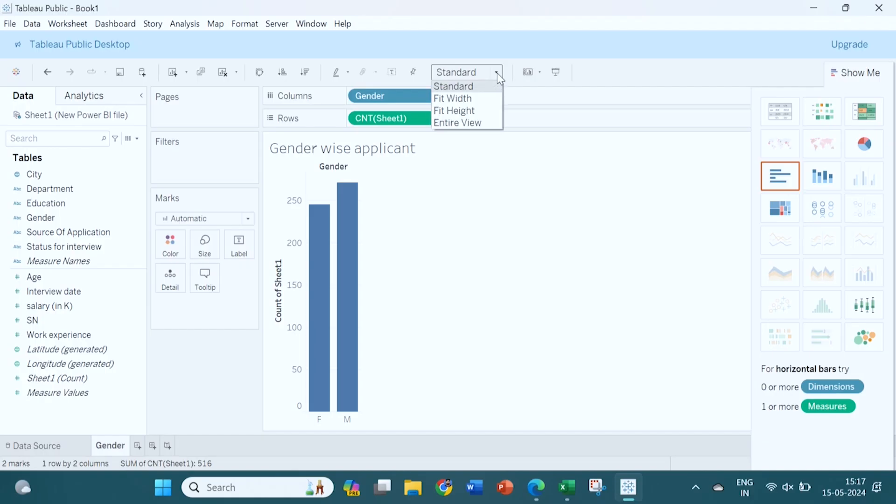
{"action": "left_click", "coordinate": [482, 123]}
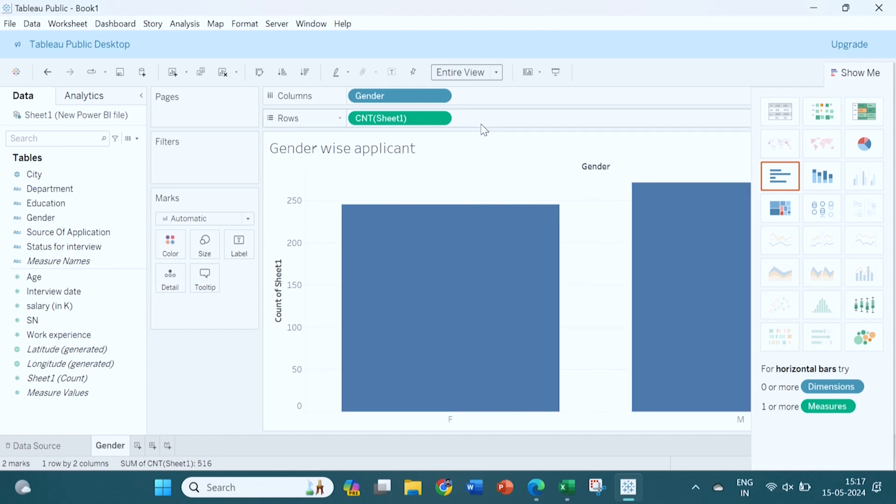
{"action": "left_click", "coordinate": [497, 73]}
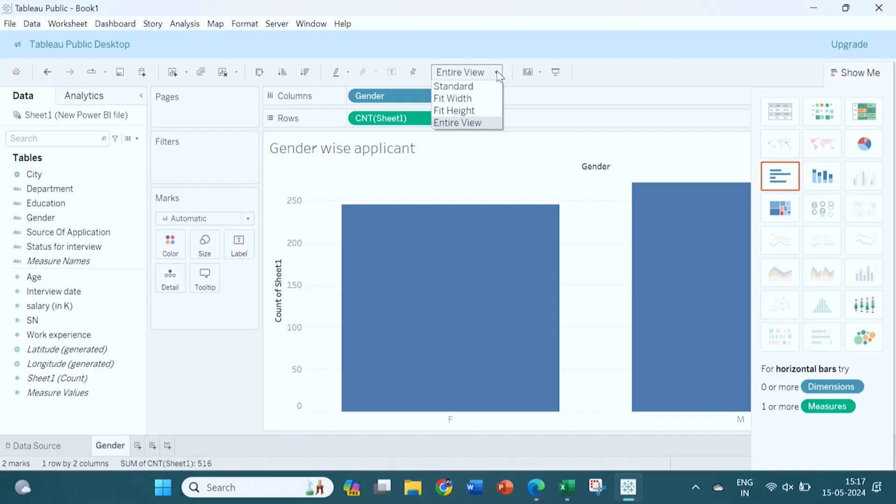
{"action": "left_click", "coordinate": [474, 87]}
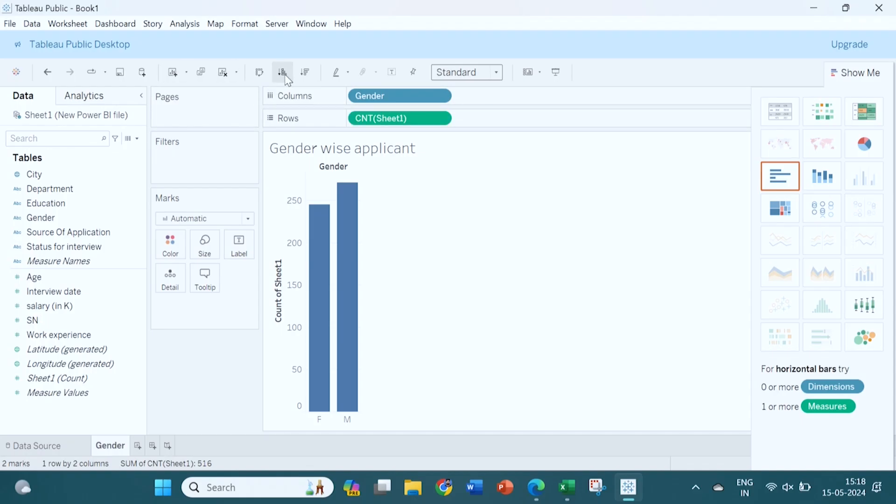
Sort the gender bars descending by count, trying the swapped axes and ascending order before restoring the vertical layout
{"action": "left_click", "coordinate": [258, 75]}
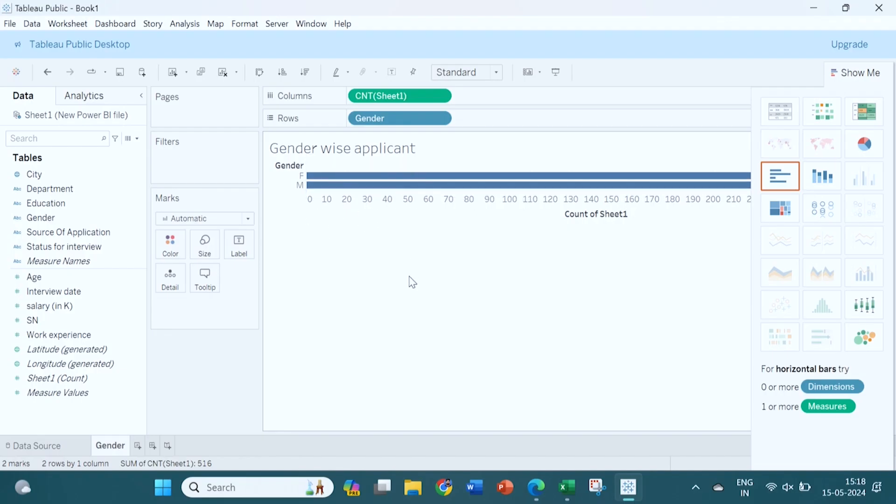
{"action": "left_click", "coordinate": [283, 74]}
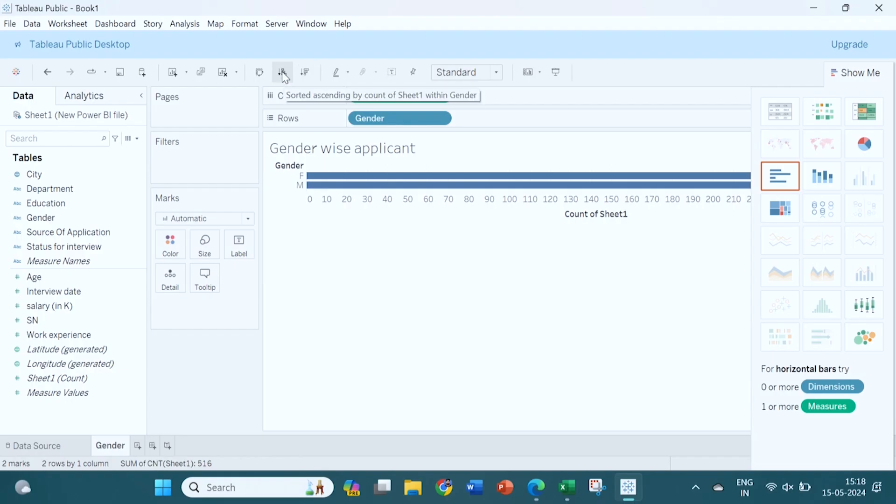
{"action": "left_click", "coordinate": [283, 74]}
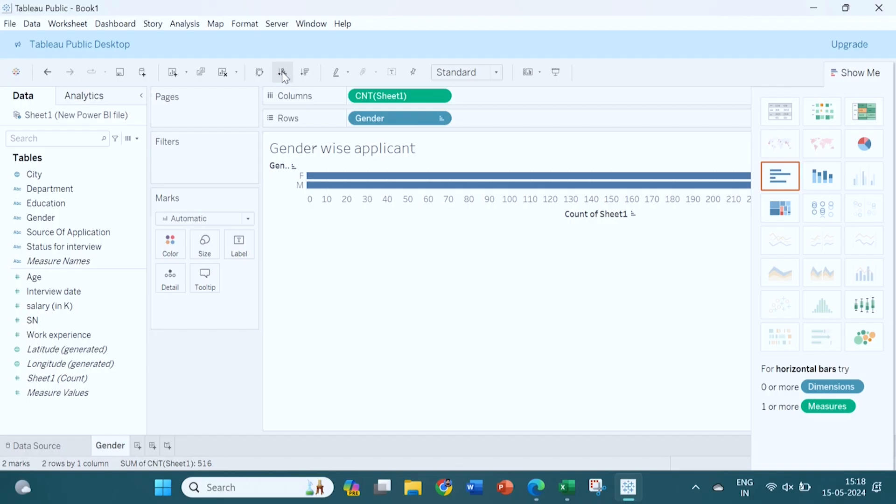
{"action": "left_click", "coordinate": [311, 76]}
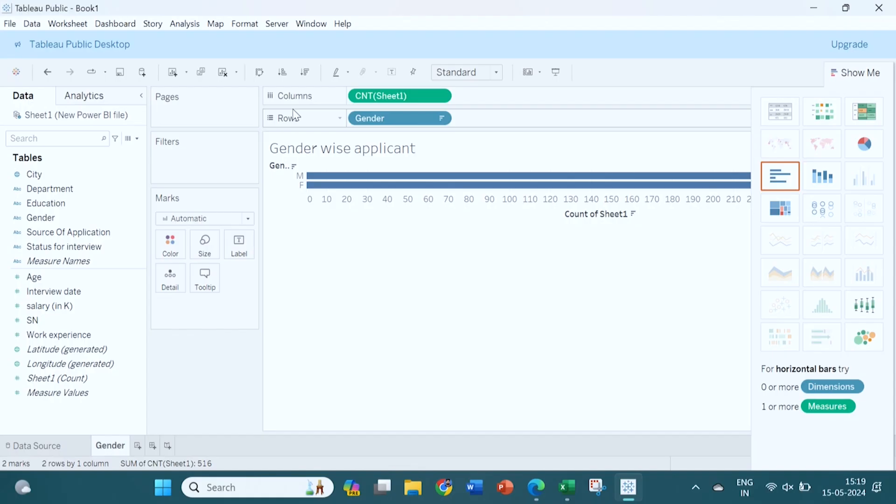
{"action": "left_click", "coordinate": [260, 72]}
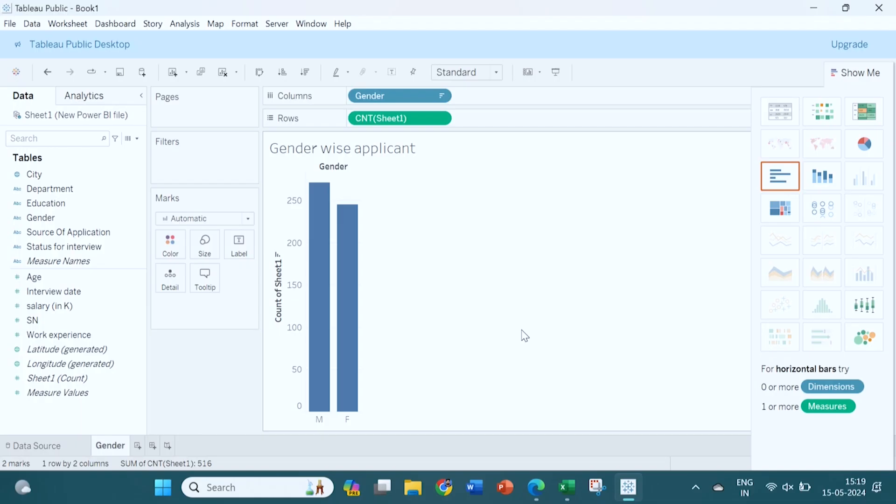
Add a new worksheet and chart Sheet1 (Count) on Rows against Department on Columns
{"action": "left_click", "coordinate": [138, 446]}
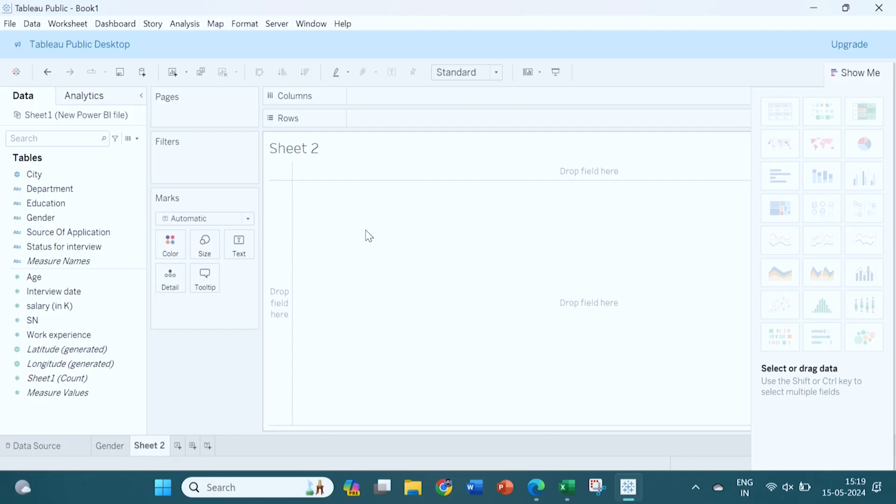
{"action": "left_click", "coordinate": [61, 175]}
{"action": "left_click", "coordinate": [62, 188]}
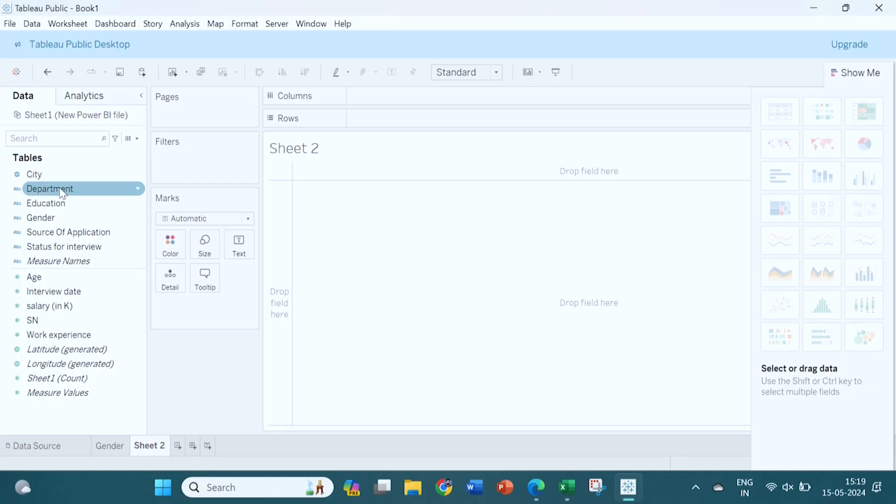
{"action": "left_click", "coordinate": [52, 335]}
{"action": "left_click", "coordinate": [62, 378]}
{"action": "left_click_drag", "start_coordinate": [64, 382], "coordinate": [390, 124]}
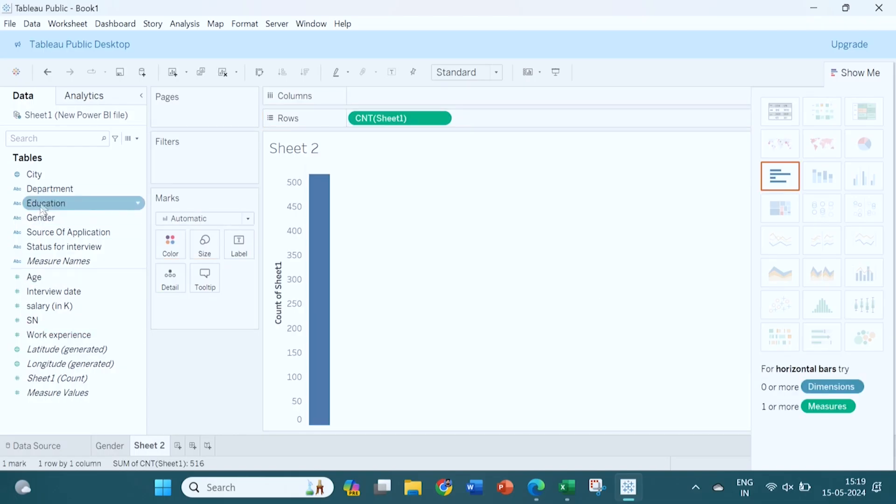
{"action": "left_click_drag", "start_coordinate": [46, 188], "coordinate": [369, 93]}
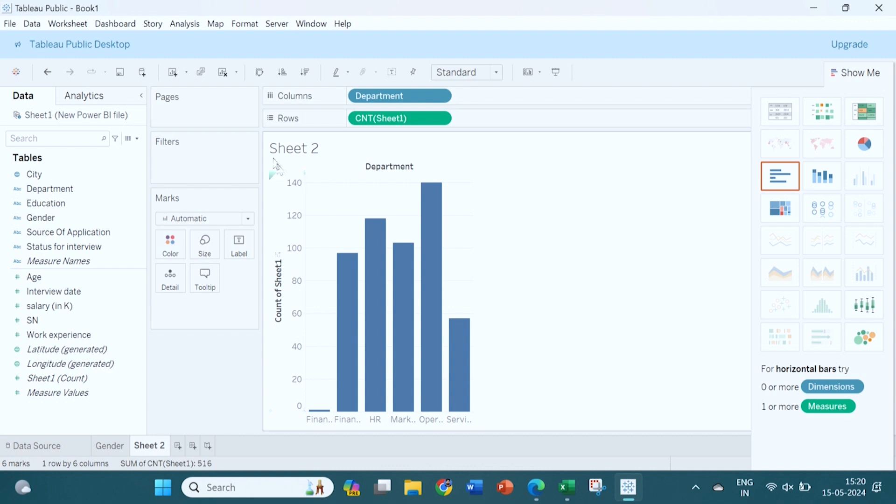
Swap the department chart's rows and columns and sort the departments by count, comparing ascending order before settling on descending
{"action": "left_click", "coordinate": [259, 72]}
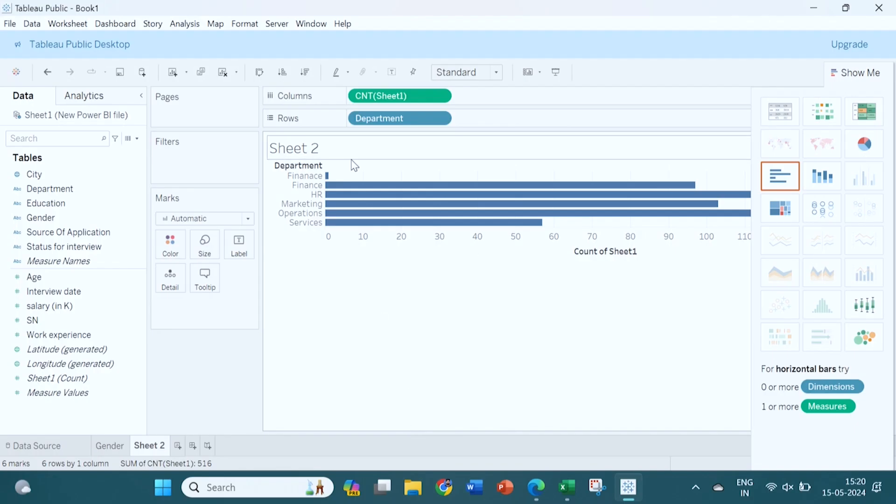
{"action": "left_click", "coordinate": [282, 73]}
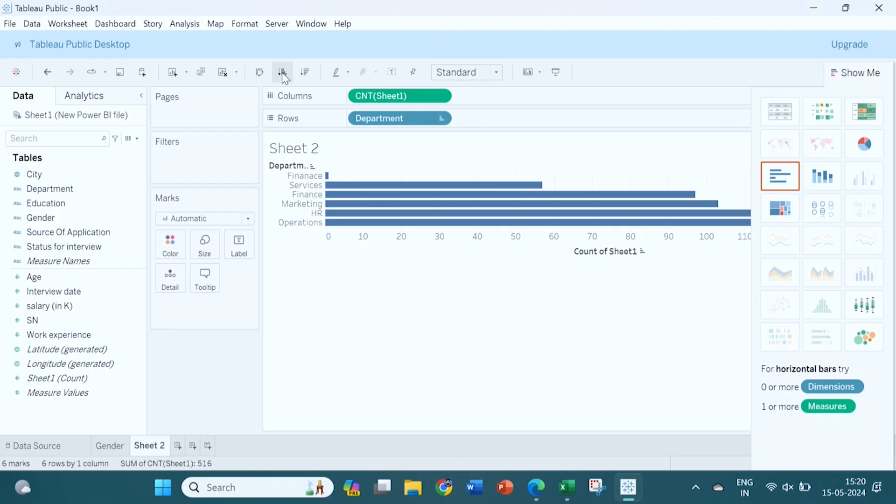
{"action": "left_click", "coordinate": [305, 75]}
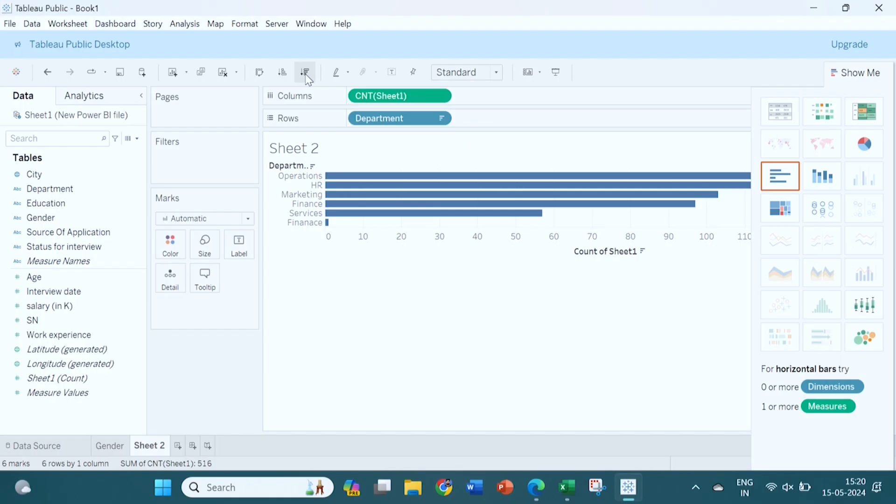
{"action": "left_click", "coordinate": [282, 73]}
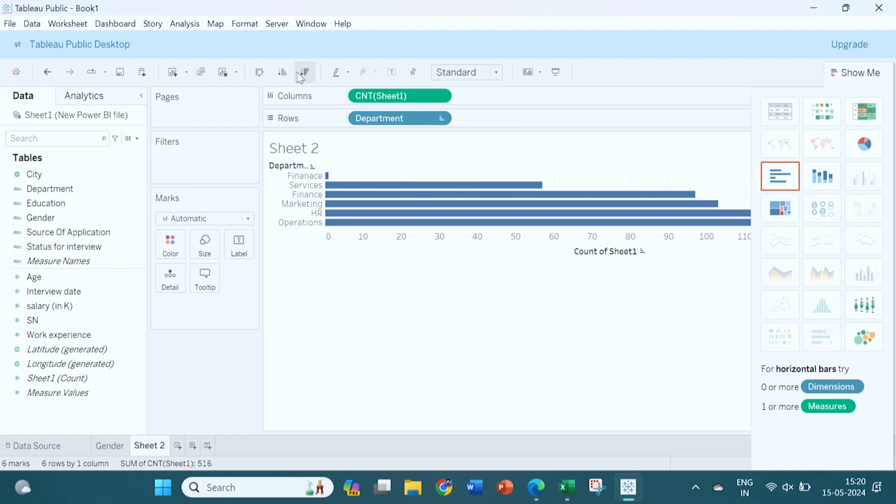
{"action": "left_click", "coordinate": [305, 72]}
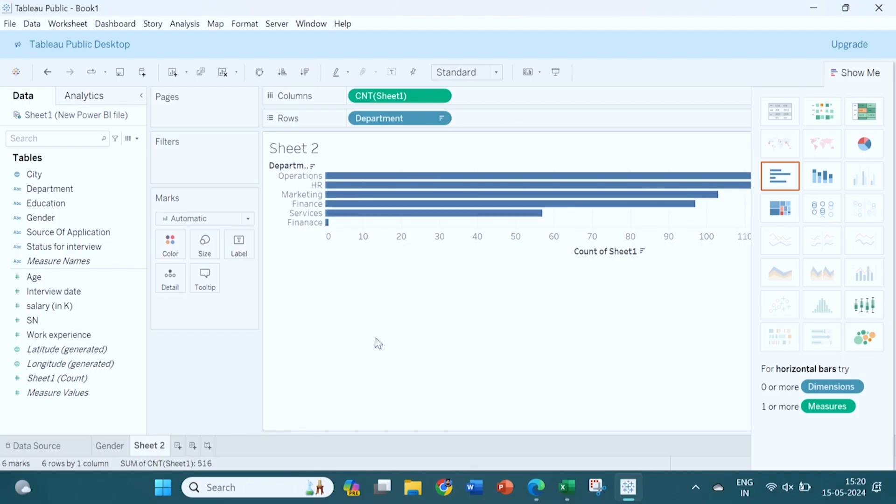
{"action": "mouse_move", "coordinate": [444, 217]}
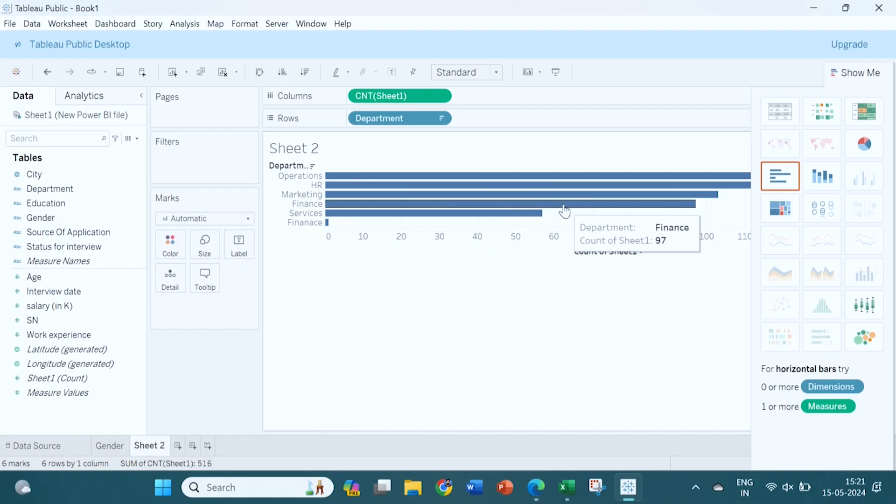
Replace the department chart's title with "Department"
{"action": "double_click", "coordinate": [314, 149]}
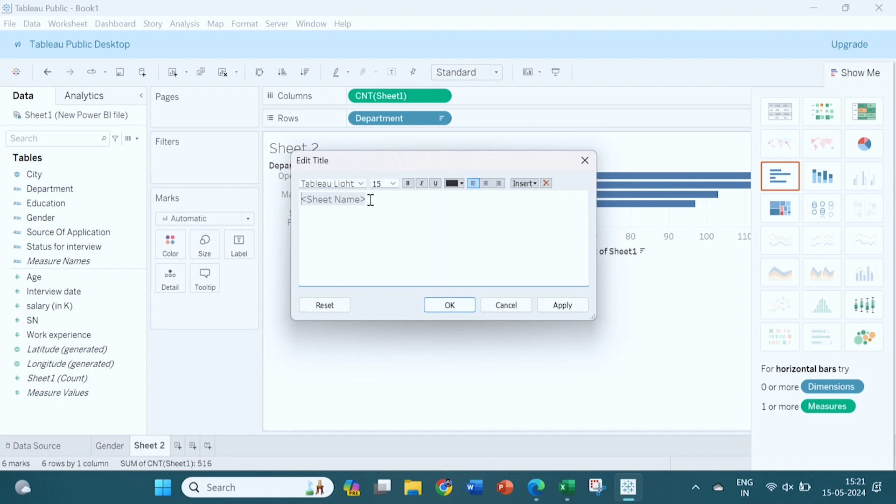
{"action": "key", "text": "BackSpace"}
{"action": "key", "text": "BackSpace"}
{"action": "key", "text": "BackSpace"}
{"action": "key", "text": "BackSpace"}
{"action": "key", "text": "BackSpace"}
{"action": "key", "text": "BackSpace"}
{"action": "key", "text": "BackSpace"}
{"action": "key", "text": "BackSpace"}
{"action": "key", "text": "BackSpace"}
{"action": "key", "text": "BackSpace"}
{"action": "key", "text": "BackSpace"}
{"action": "key", "text": "BackSpace"}
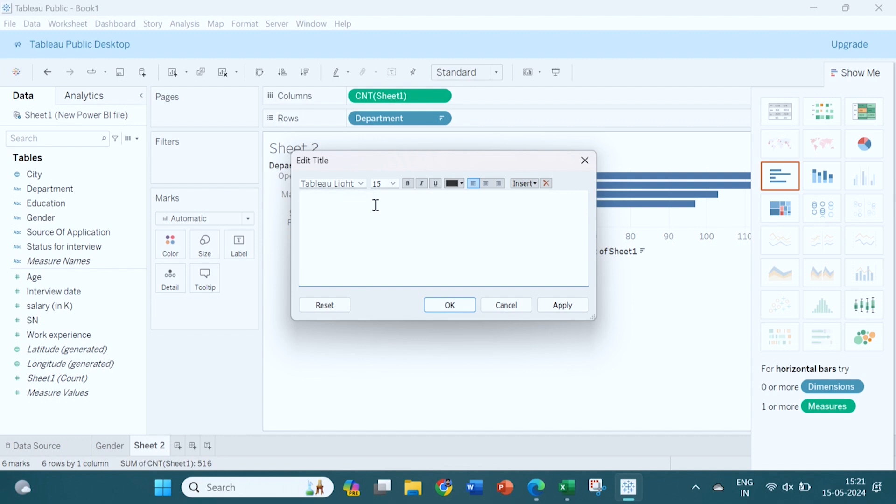
{"action": "type", "text": "Department"}
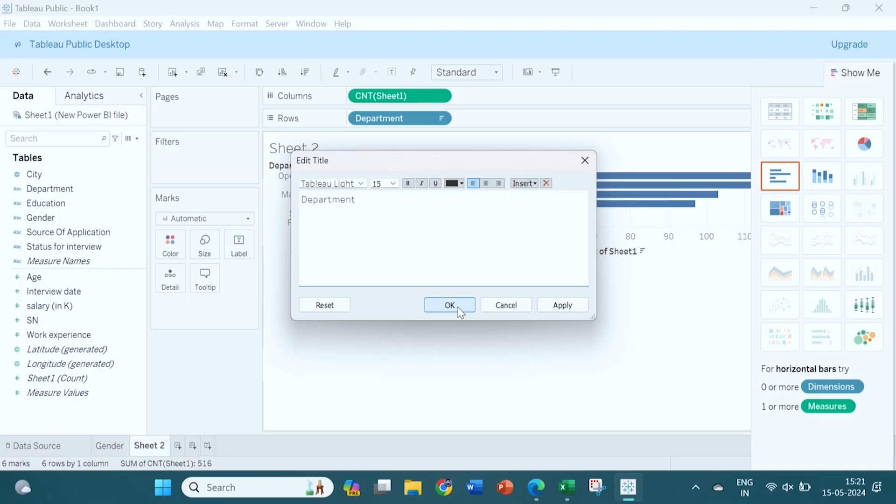
{"action": "left_click", "coordinate": [457, 306]}
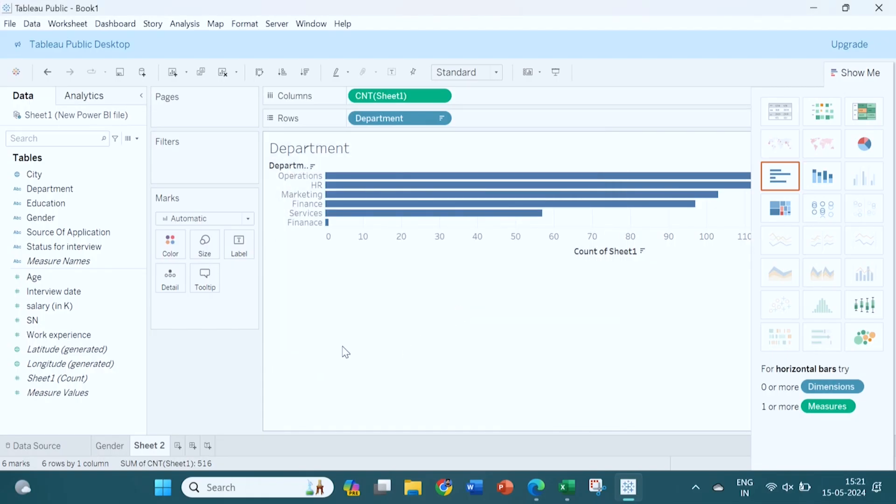
Rename the Sheet 2 worksheet as Department and look back at the Gender worksheet before returning to it
{"action": "right_click", "coordinate": [149, 449]}
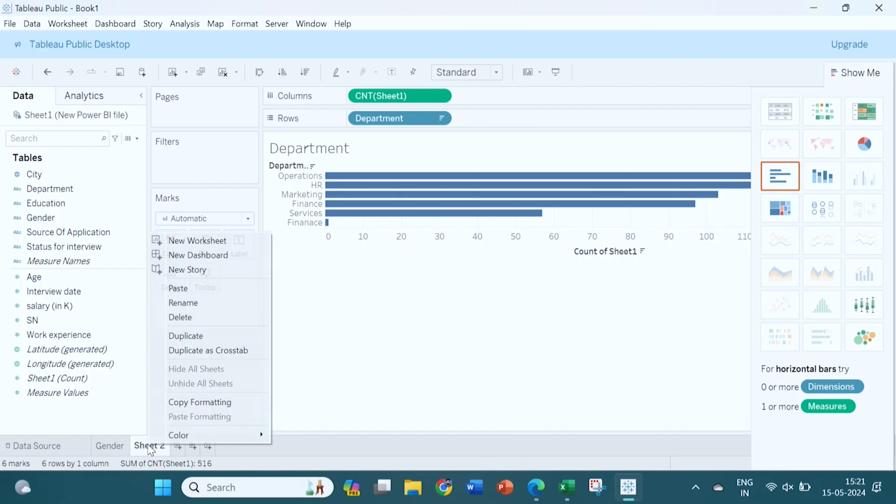
{"action": "left_click", "coordinate": [194, 303]}
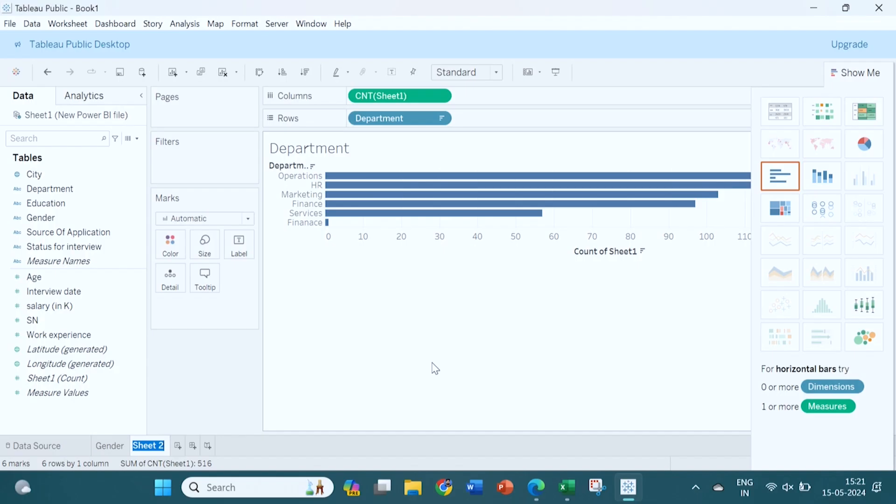
{"action": "type", "text": "Department"}
{"action": "key", "text": "Return"}
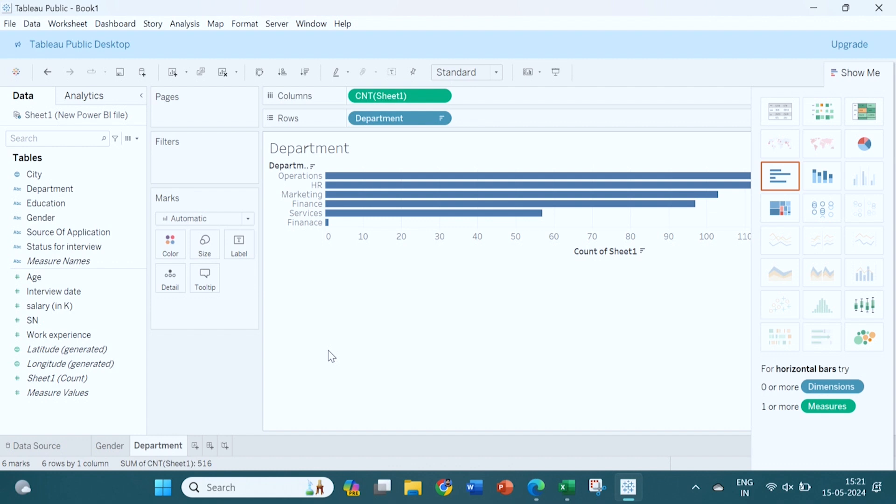
{"action": "left_click", "coordinate": [105, 446]}
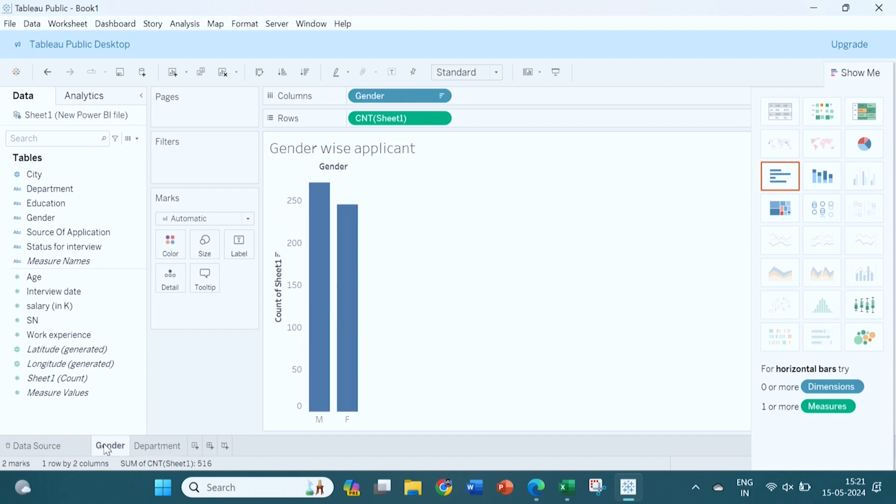
{"action": "left_click", "coordinate": [173, 445]}
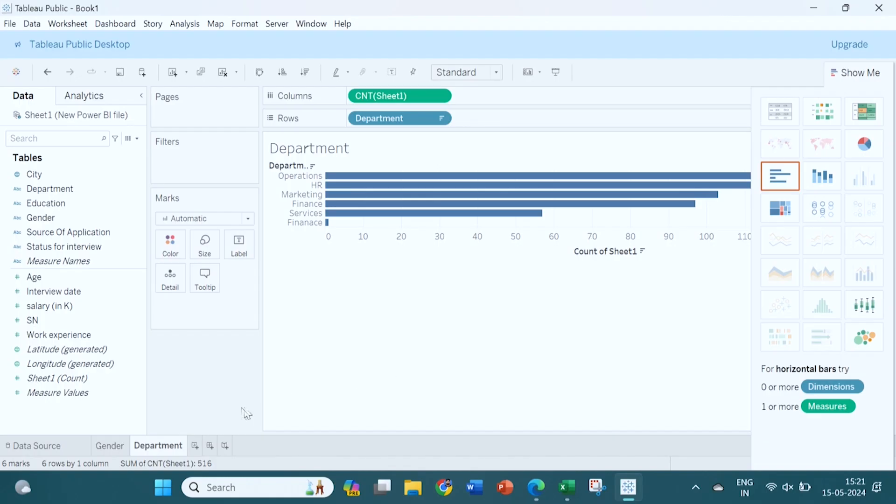
Add a new worksheet and chart Sheet1 (Count) on Rows against Education on Columns
{"action": "left_click", "coordinate": [196, 446]}
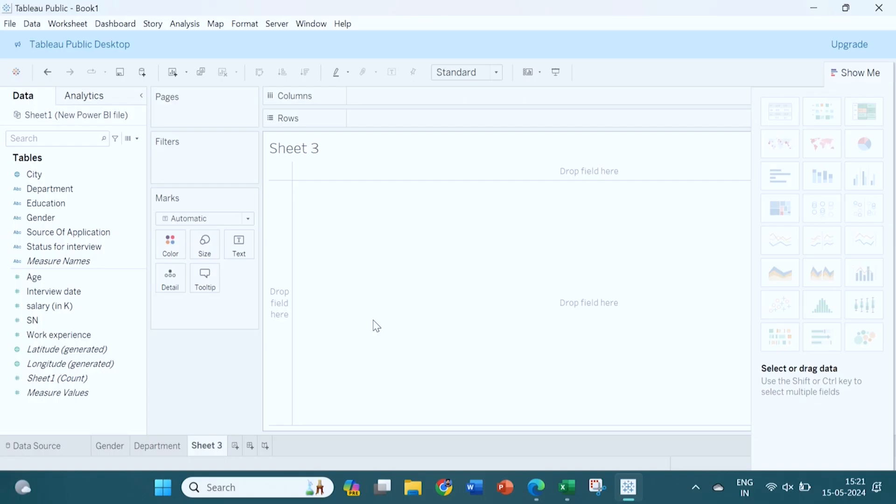
{"action": "left_click", "coordinate": [65, 218]}
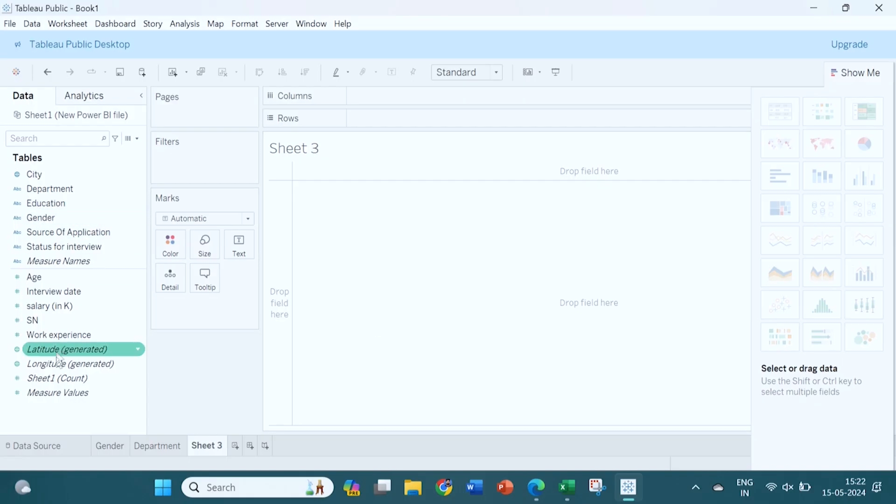
{"action": "left_click_drag", "start_coordinate": [69, 385], "coordinate": [404, 120]}
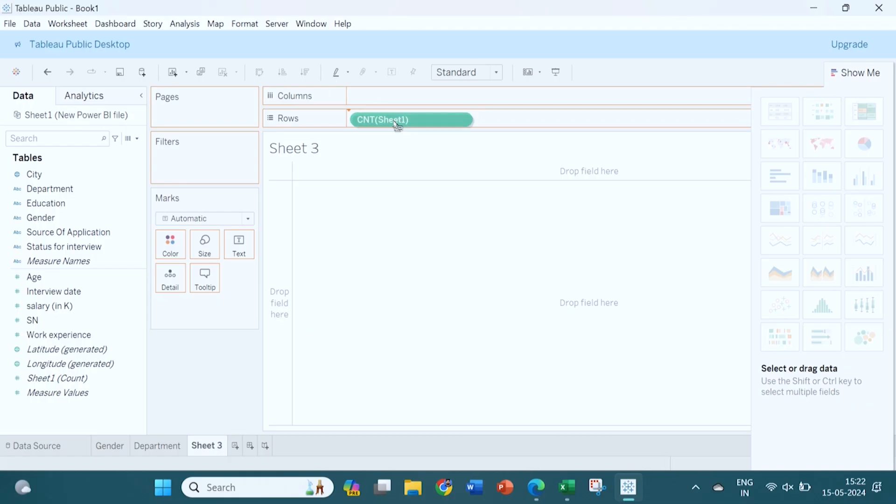
{"action": "left_click_drag", "start_coordinate": [32, 208], "coordinate": [374, 100]}
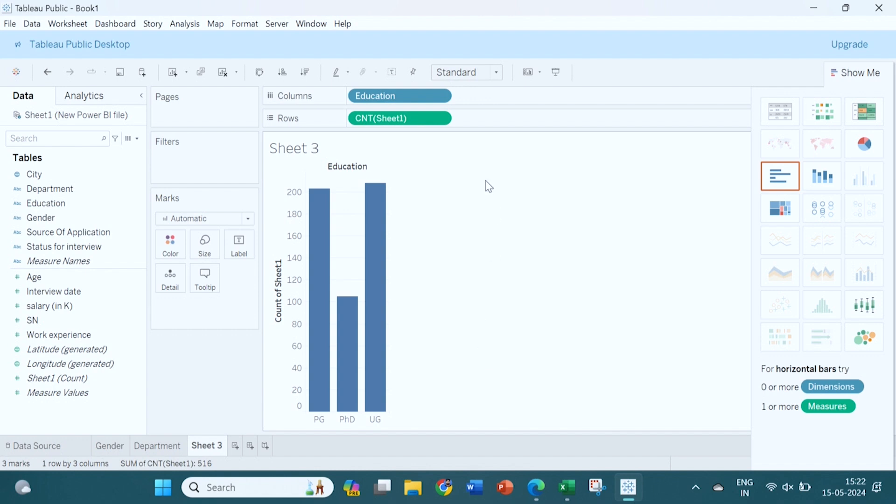
Replace the education chart's title with "Education"
{"action": "double_click", "coordinate": [326, 150]}
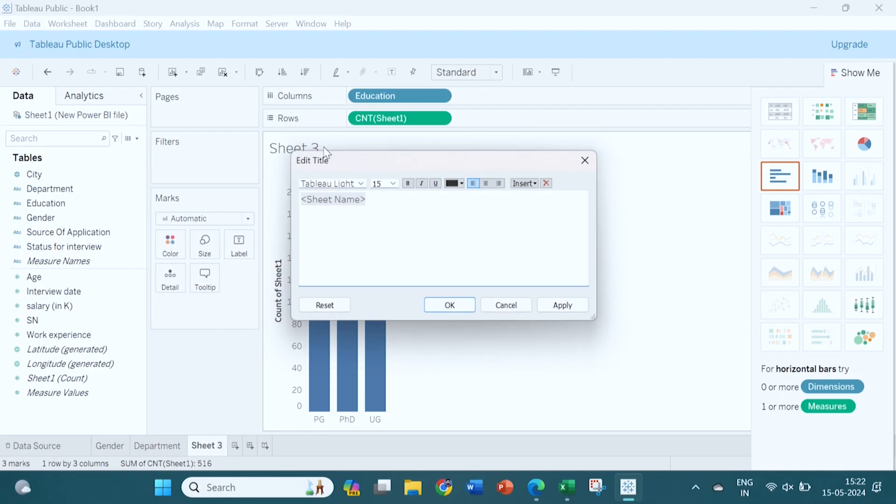
{"action": "left_click", "coordinate": [381, 205]}
{"action": "key", "text": "BackSpace"}
{"action": "key", "text": "ctrl+a"}
{"action": "type", "text": "Education"}
{"action": "left_click", "coordinate": [449, 304]}
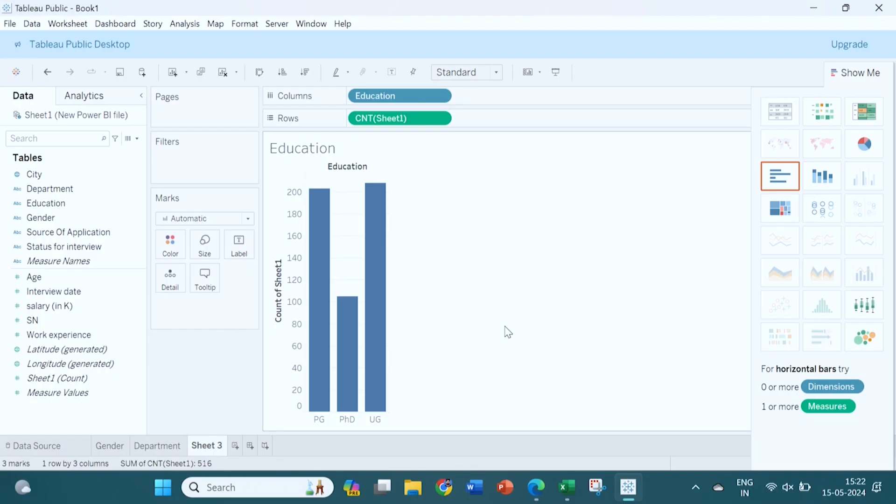
Turn the education bar chart into a highlight table, comparing it with the pie chart and horizontal bars
{"action": "left_click", "coordinate": [864, 112]}
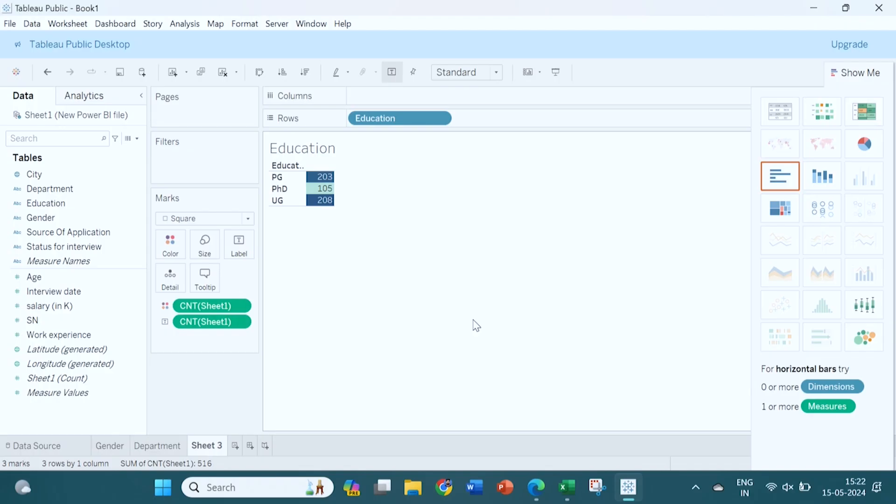
{"action": "left_click", "coordinate": [865, 144]}
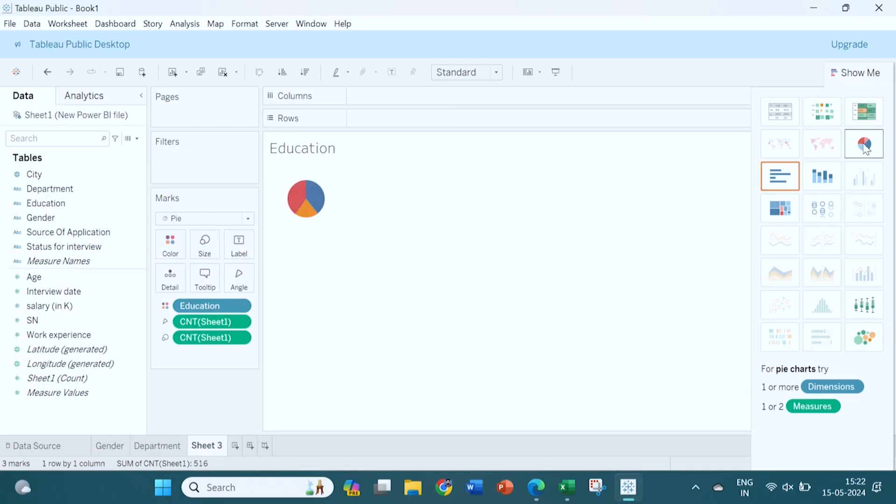
{"action": "left_click", "coordinate": [780, 177]}
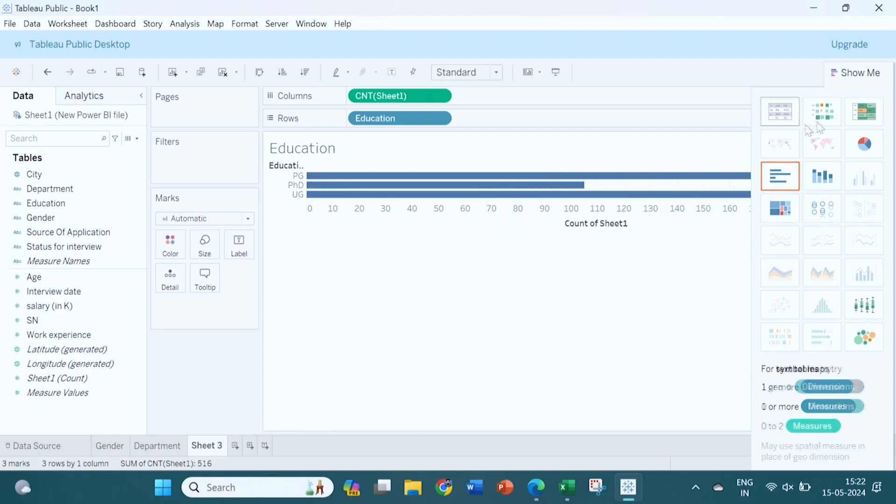
{"action": "left_click", "coordinate": [868, 114]}
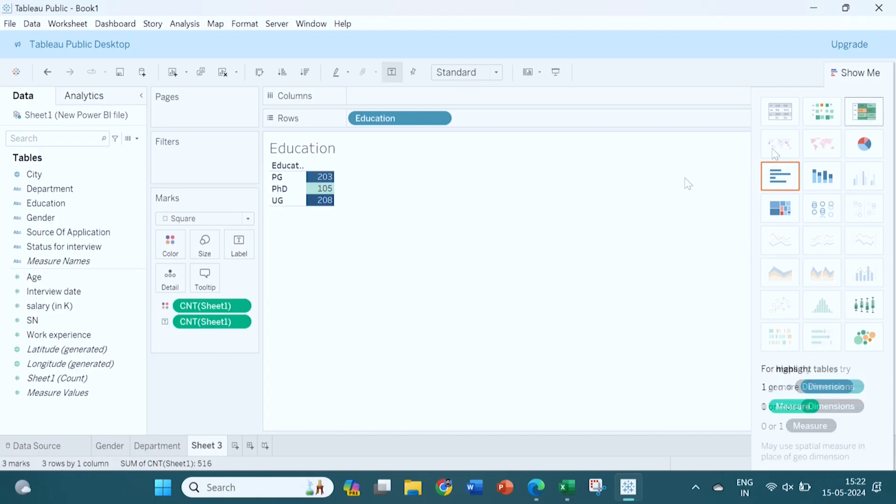
Rename the Sheet 3 worksheet as Education
{"action": "right_click", "coordinate": [203, 449]}
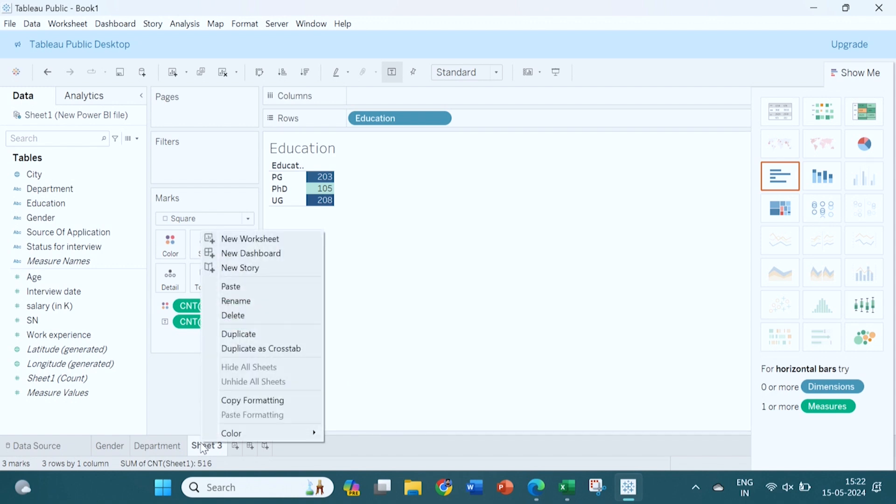
{"action": "left_click", "coordinate": [259, 303]}
{"action": "type", "text": "Education"}
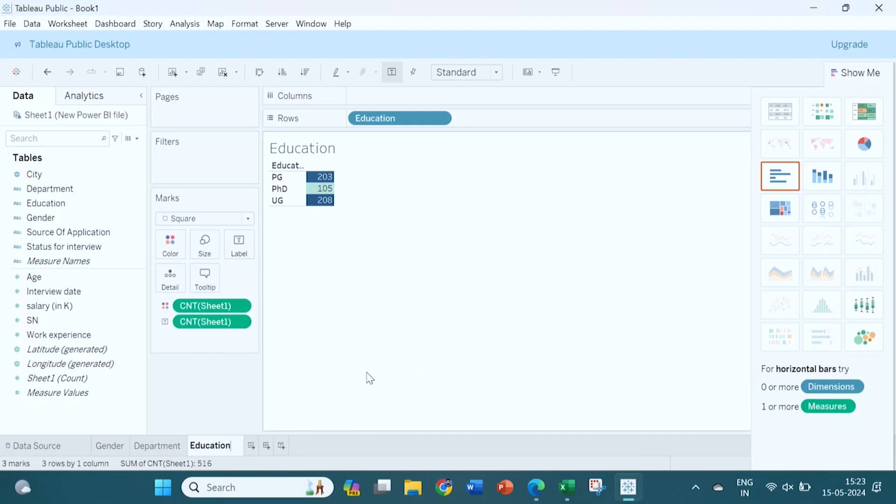
{"action": "key", "text": "Return"}
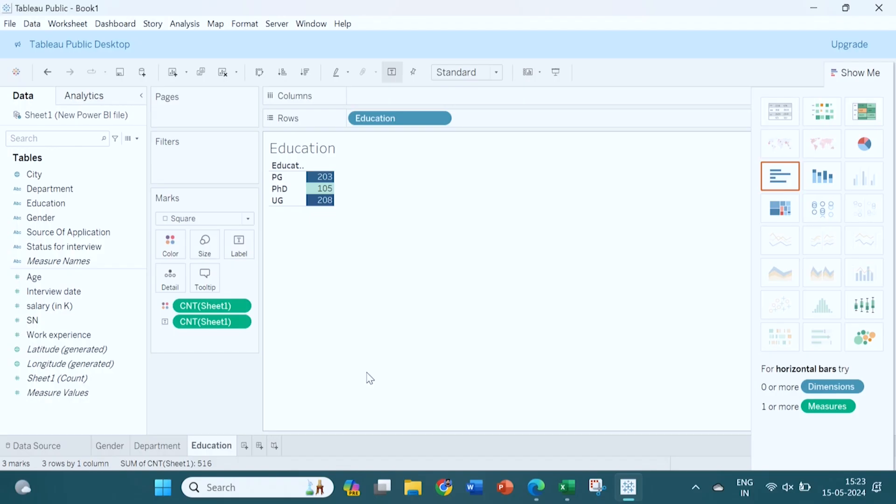
Add a new worksheet and chart Work experience on Rows against Department on Columns
{"action": "left_click", "coordinate": [244, 446]}
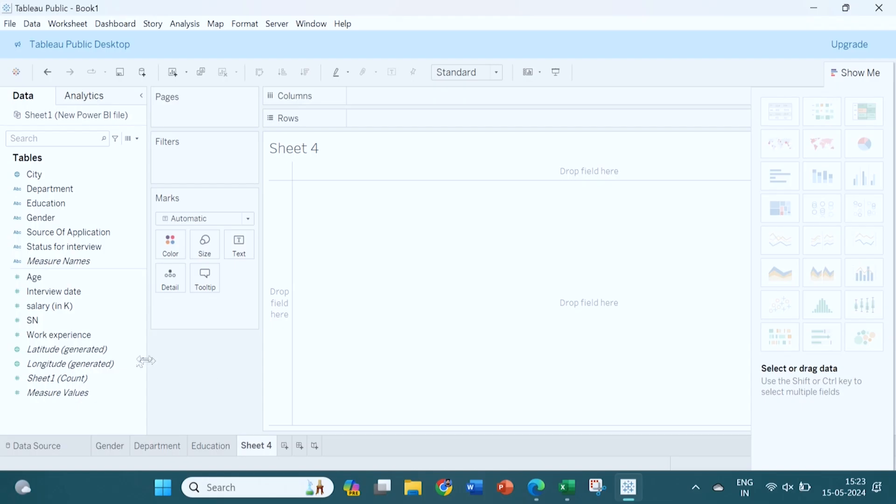
{"action": "left_click", "coordinate": [68, 337]}
{"action": "left_click", "coordinate": [70, 379]}
{"action": "left_click", "coordinate": [68, 336]}
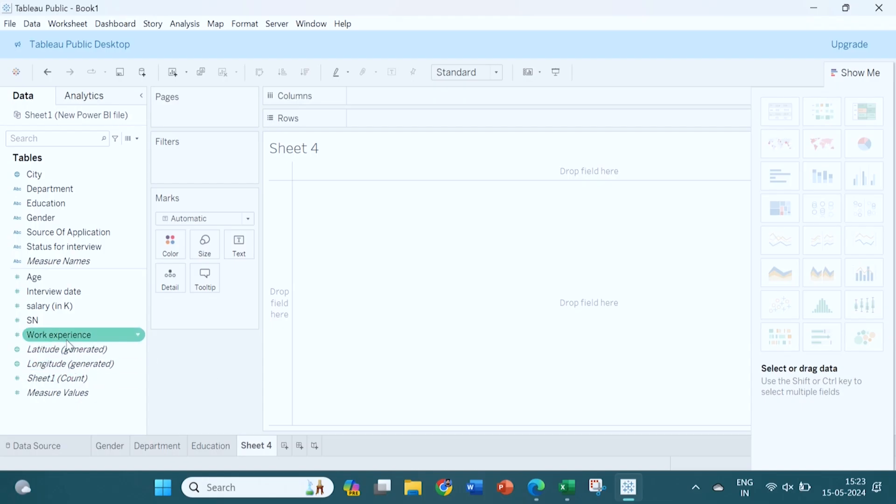
{"action": "left_click", "coordinate": [70, 380]}
{"action": "left_click", "coordinate": [66, 349]}
{"action": "left_click", "coordinate": [63, 335]}
{"action": "left_click_drag", "start_coordinate": [63, 335], "coordinate": [392, 124]}
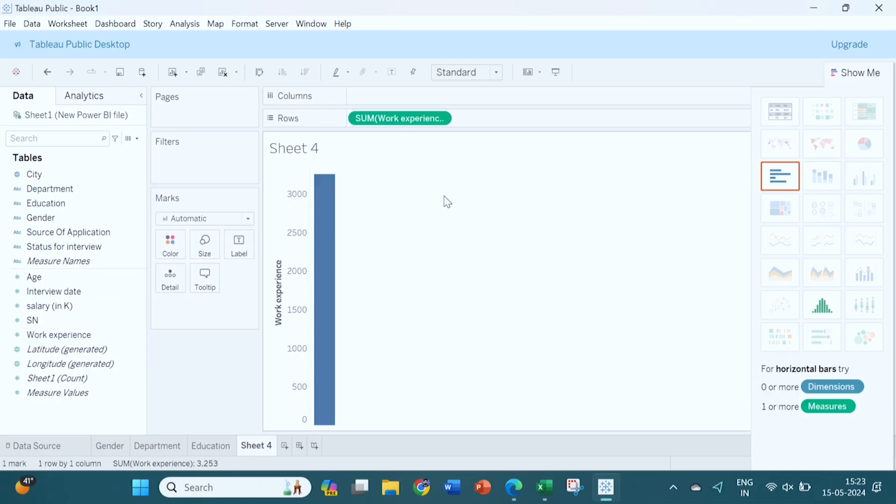
{"action": "left_click", "coordinate": [80, 231]}
{"action": "left_click", "coordinate": [52, 188]}
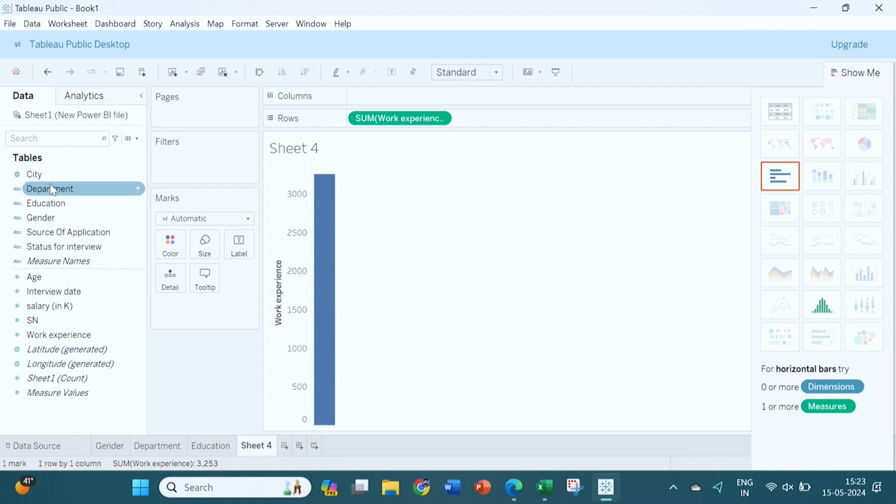
{"action": "left_click_drag", "start_coordinate": [54, 189], "coordinate": [380, 96]}
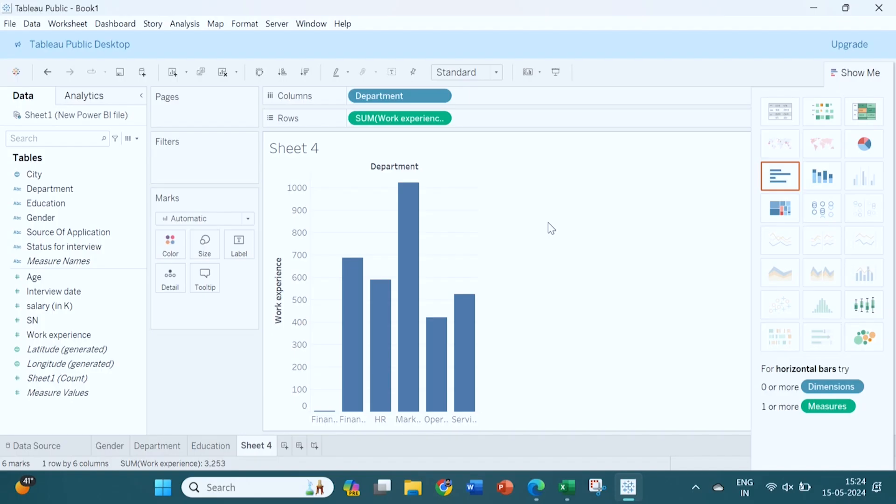
Change the Work experience aggregation on Rows to Average, trying Count first
{"action": "left_click", "coordinate": [441, 119]}
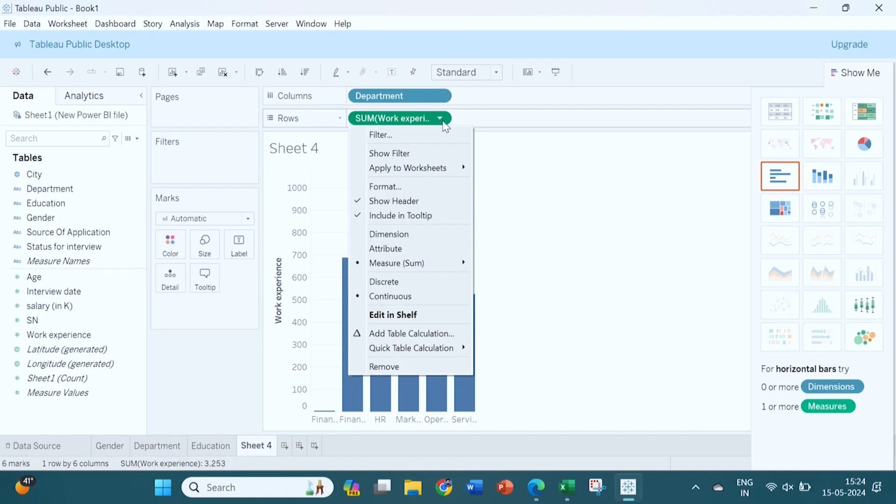
{"action": "mouse_move", "coordinate": [427, 267]}
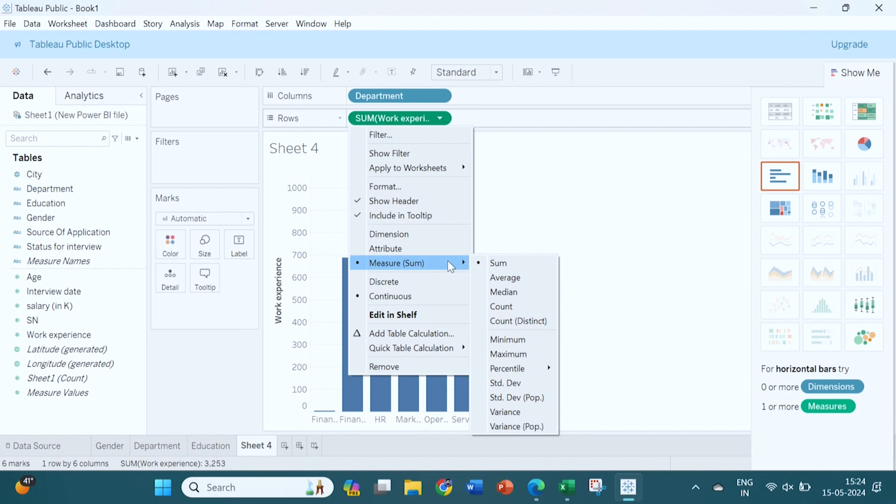
{"action": "left_click", "coordinate": [529, 306]}
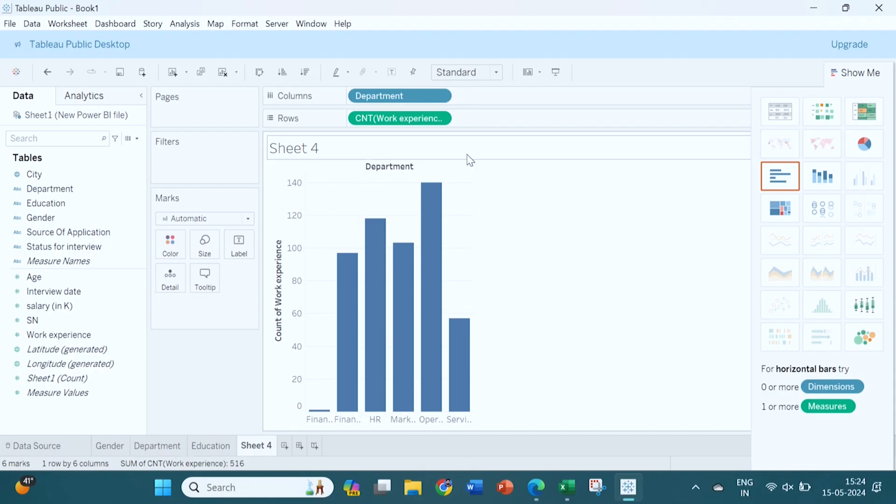
{"action": "left_click", "coordinate": [440, 118]}
{"action": "mouse_move", "coordinate": [427, 268]}
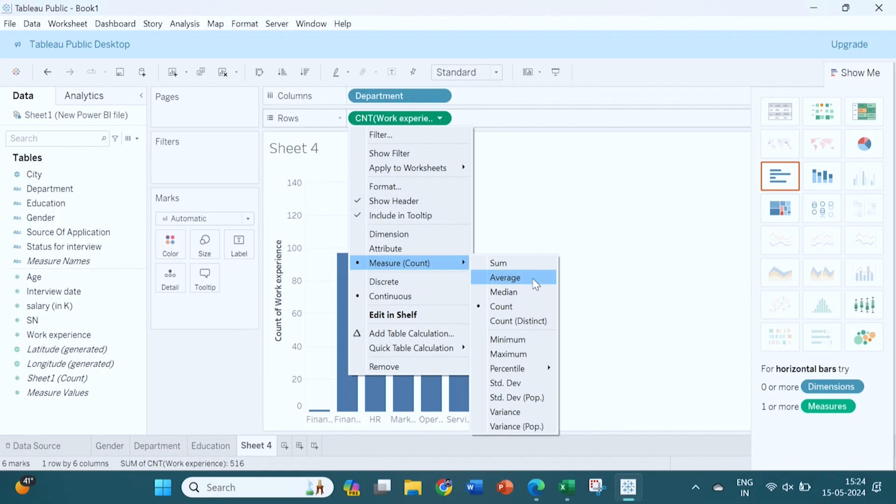
{"action": "left_click", "coordinate": [534, 281]}
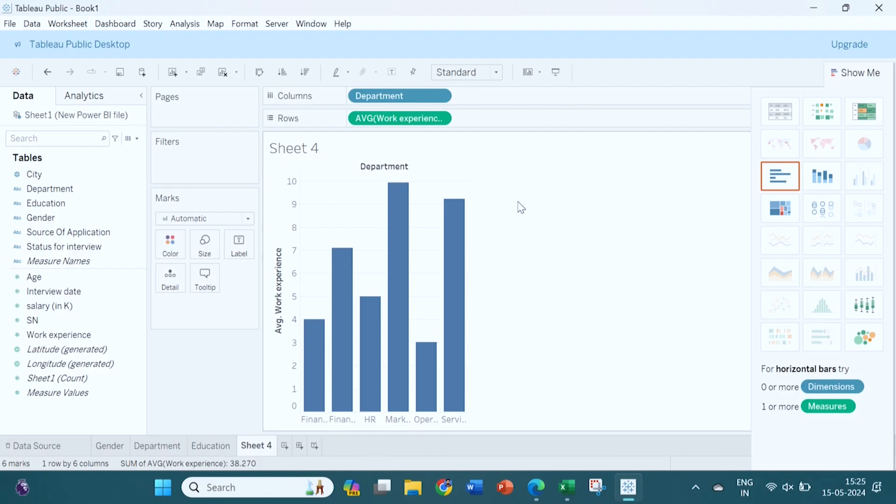
Convert the average work experience chart into a highlight table by department, after trying swapped axes with a descending sort
{"action": "mouse_move", "coordinate": [398, 187]}
{"action": "left_click", "coordinate": [260, 73]}
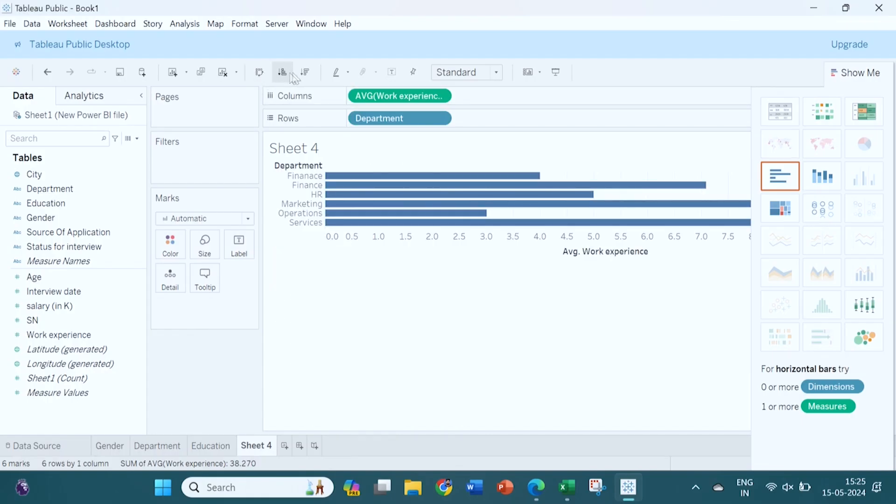
{"action": "left_click", "coordinate": [305, 72]}
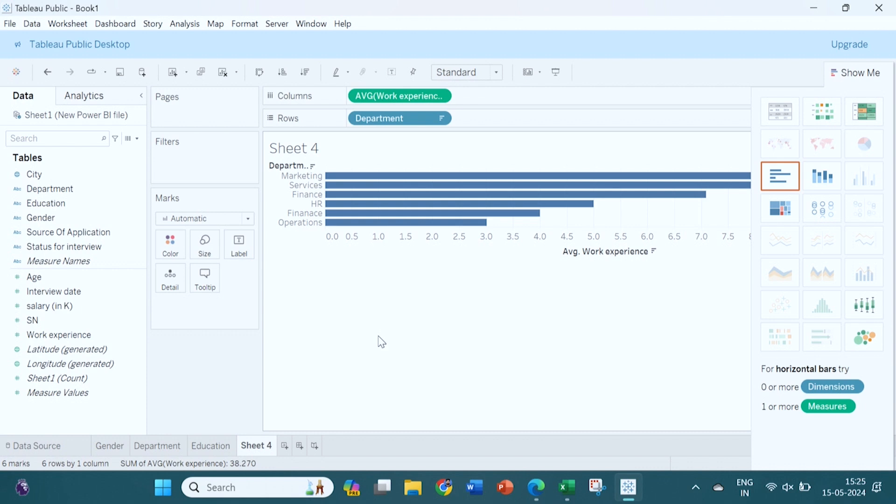
{"action": "left_click", "coordinate": [869, 114]}
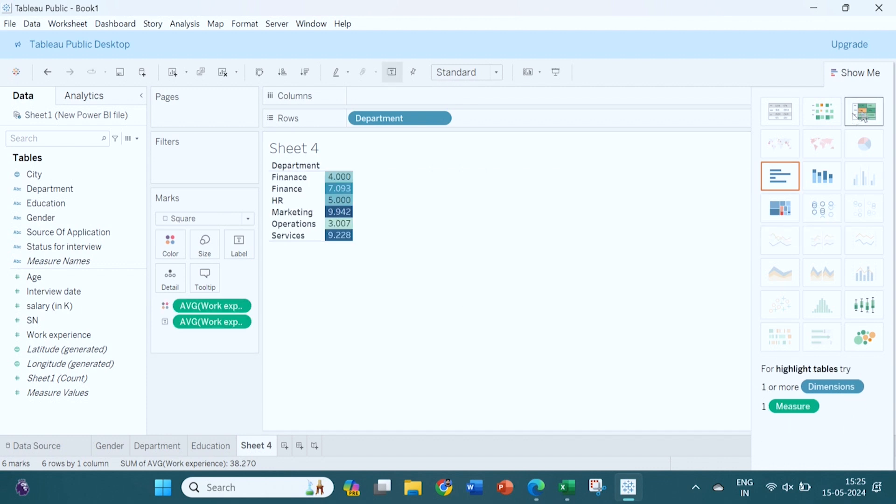
Convert the highlight table into a horizontal bar chart and sort the departments in descending order of average work experience
{"action": "left_click", "coordinate": [780, 178]}
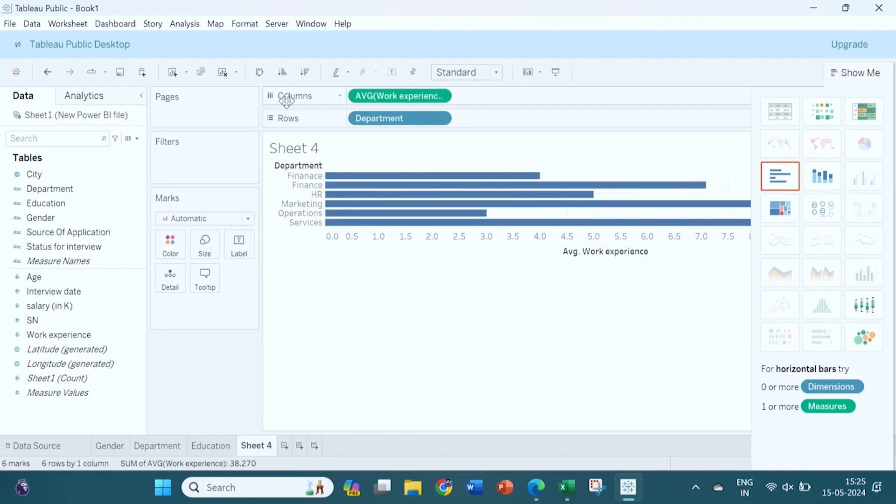
{"action": "left_click", "coordinate": [306, 73]}
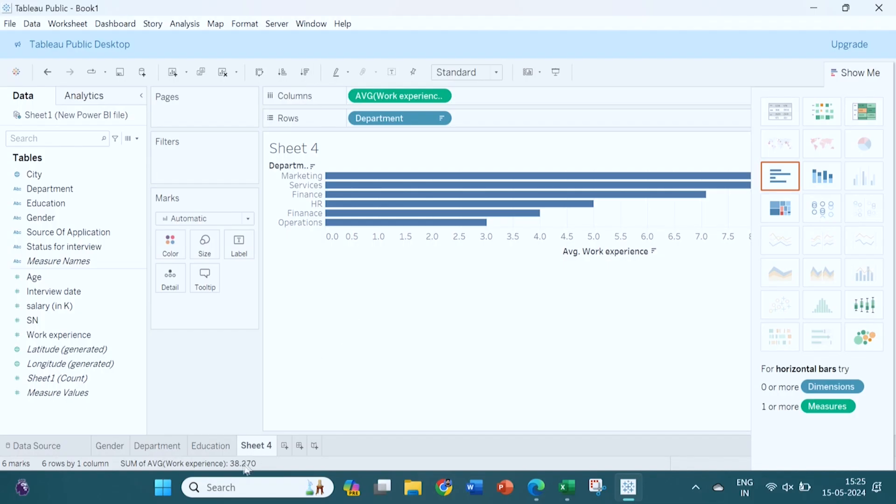
Rename the Sheet 4 worksheet as Work experience
{"action": "right_click", "coordinate": [258, 446]}
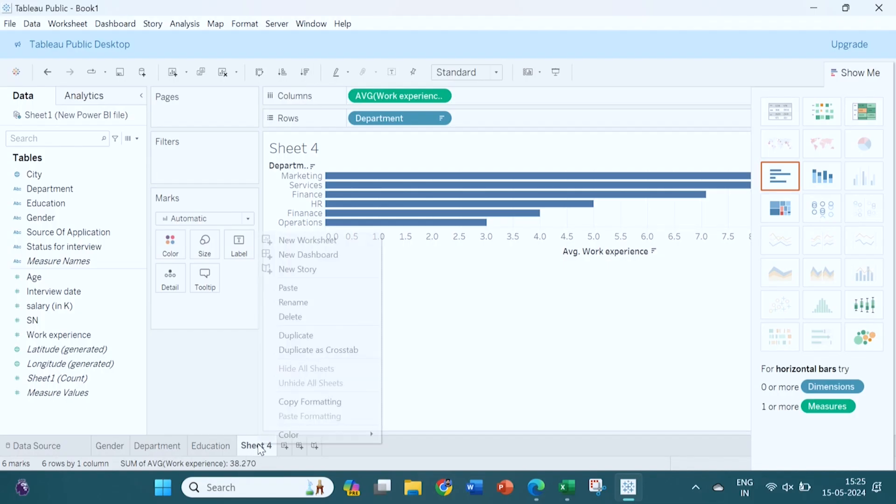
{"action": "left_click", "coordinate": [310, 302]}
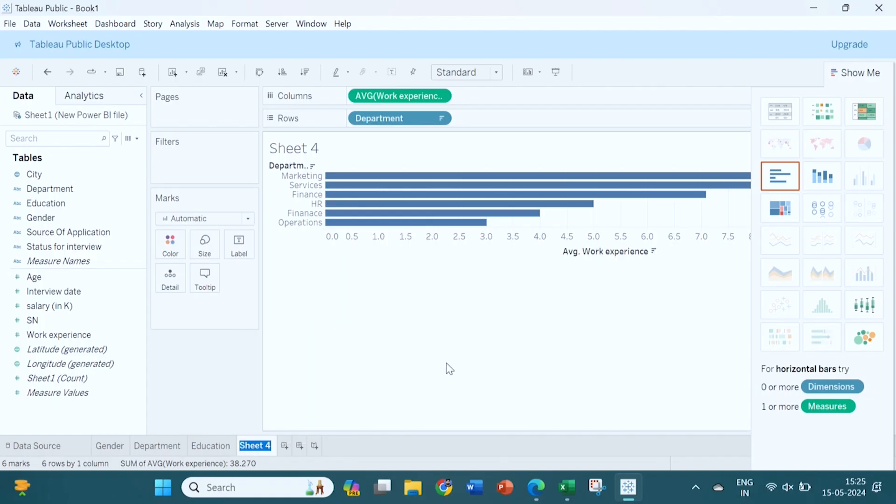
{"action": "type", "text": "Work experie"}
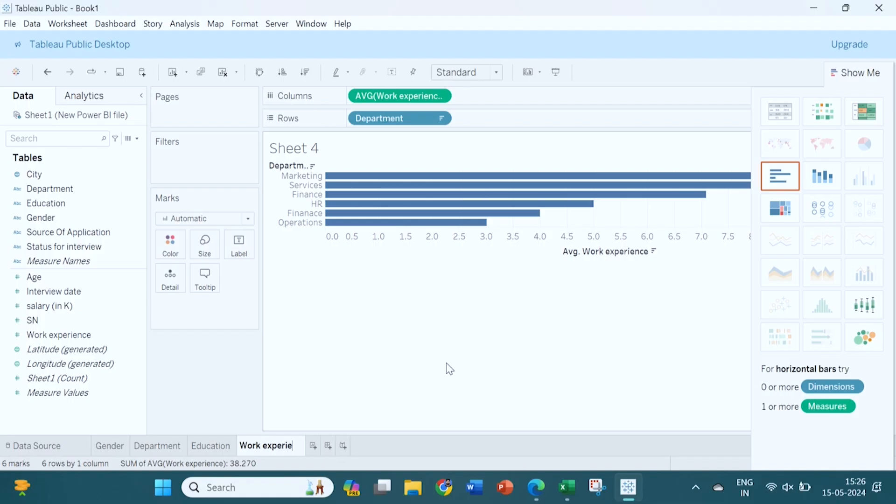
{"action": "type", "text": "nce"}
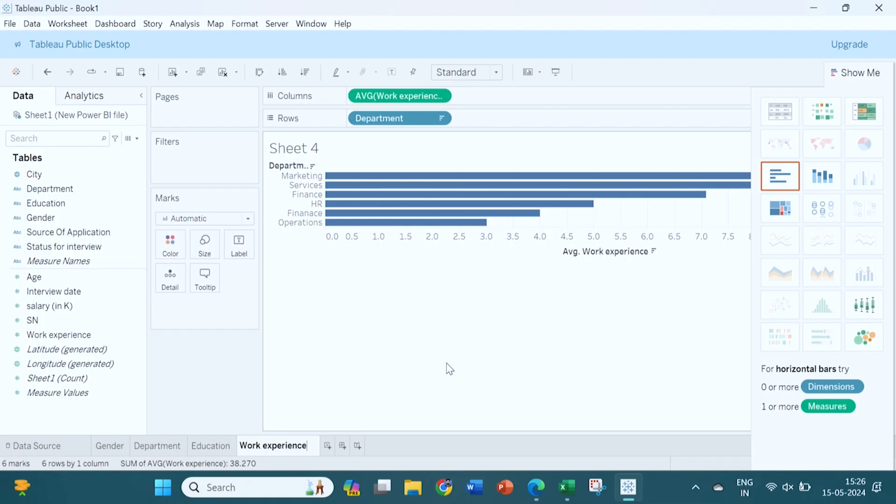
{"action": "key", "text": "Return"}
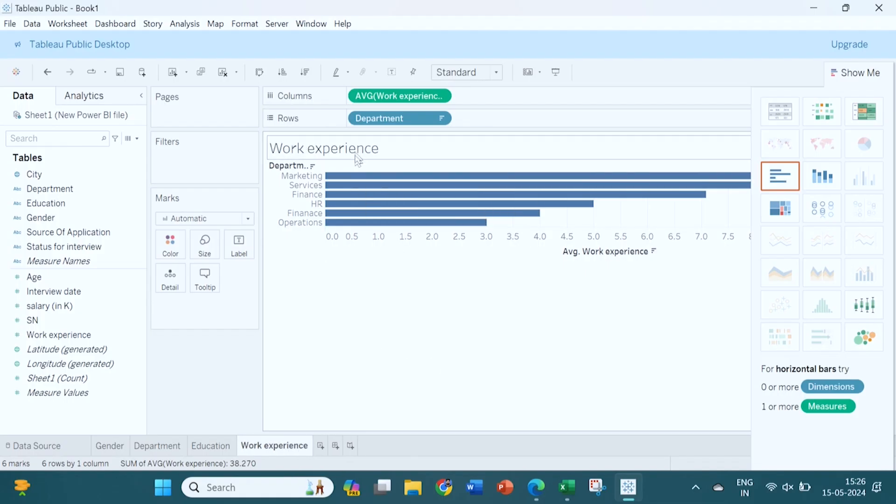
Replace the automatic sheet-name title of the work experience chart with "Work experience department wise"
{"action": "double_click", "coordinate": [383, 147]}
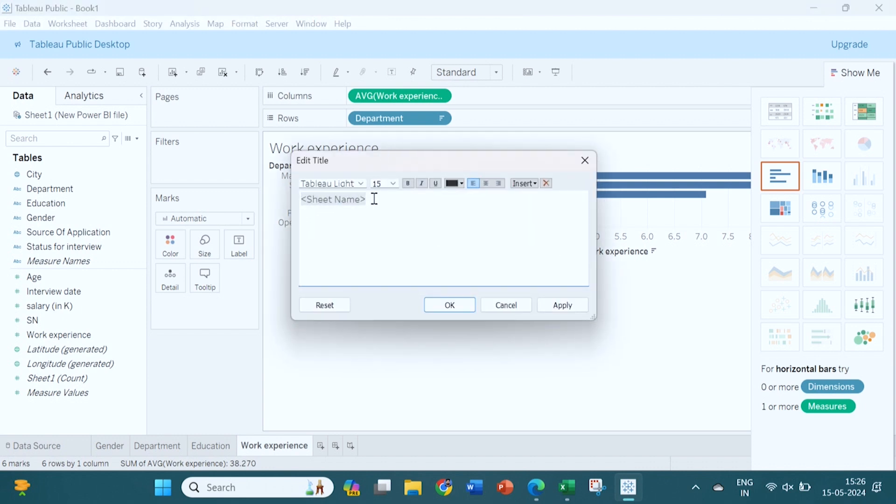
{"action": "key", "text": "BackSpace"}
{"action": "key", "text": "BackSpace"}
{"action": "key", "text": "BackSpace"}
{"action": "key", "text": "BackSpace"}
{"action": "key", "text": "BackSpace"}
{"action": "key", "text": "BackSpace"}
{"action": "key", "text": "BackSpace"}
{"action": "key", "text": "BackSpace"}
{"action": "key", "text": "BackSpace"}
{"action": "key", "text": "BackSpace"}
{"action": "key", "text": "BackSpace"}
{"action": "key", "text": "BackSpace"}
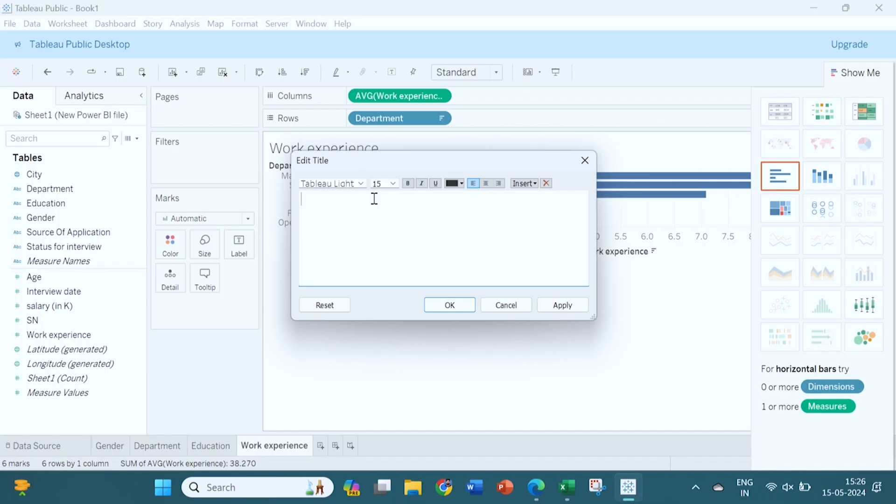
{"action": "type", "text": "Work experience department wise"}
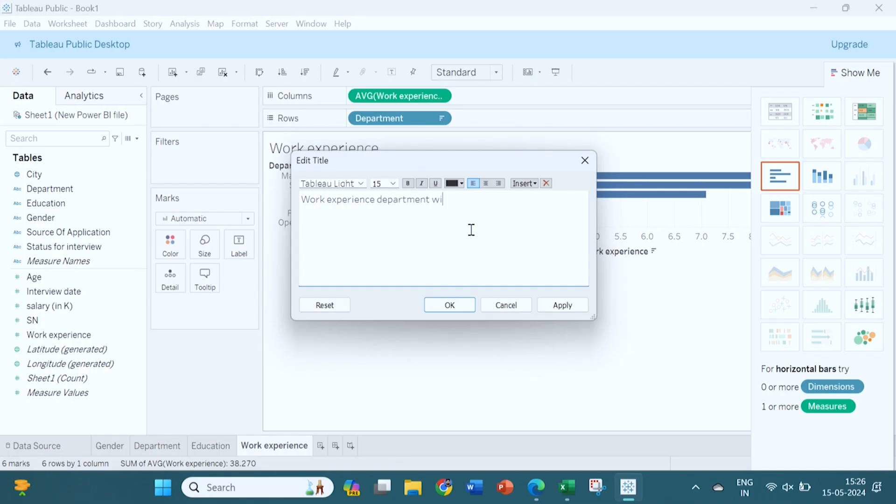
{"action": "left_click", "coordinate": [457, 308]}
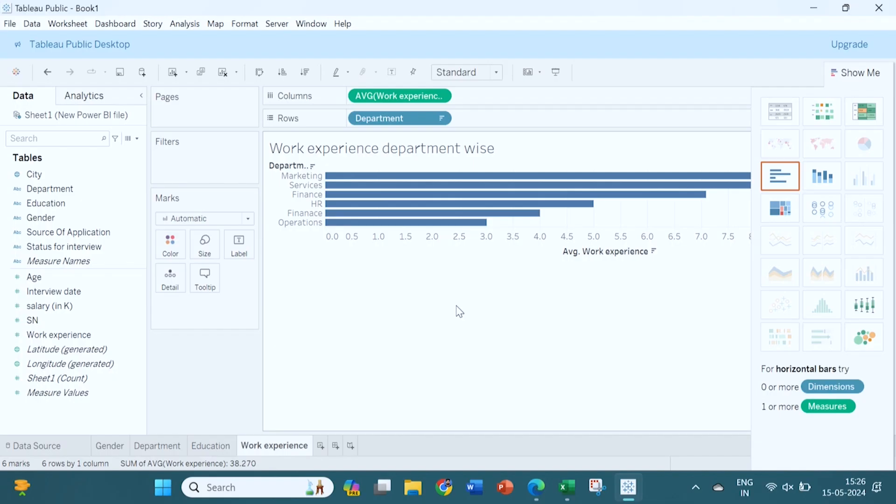
Try orange and teal as bar colours in the work experience chart, returning the bars to blue
{"action": "left_click", "coordinate": [170, 247]}
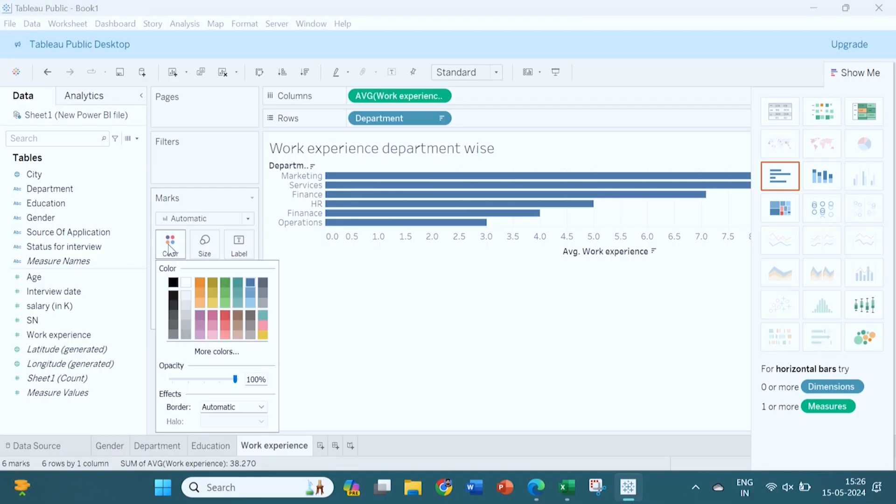
{"action": "left_click", "coordinate": [199, 282]}
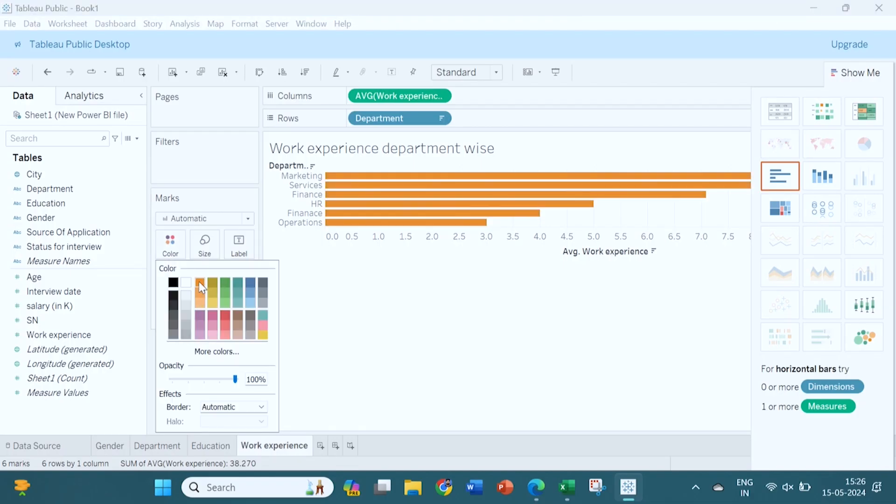
{"action": "left_click", "coordinate": [225, 283]}
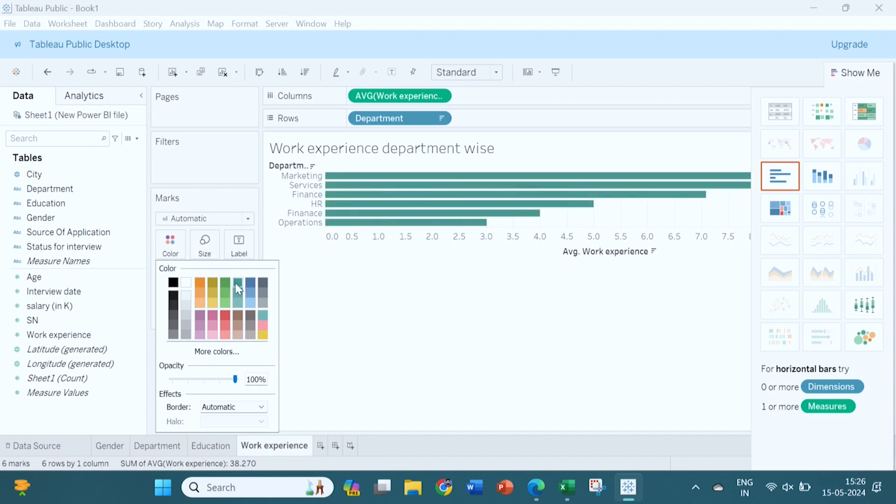
{"action": "left_click", "coordinate": [251, 284]}
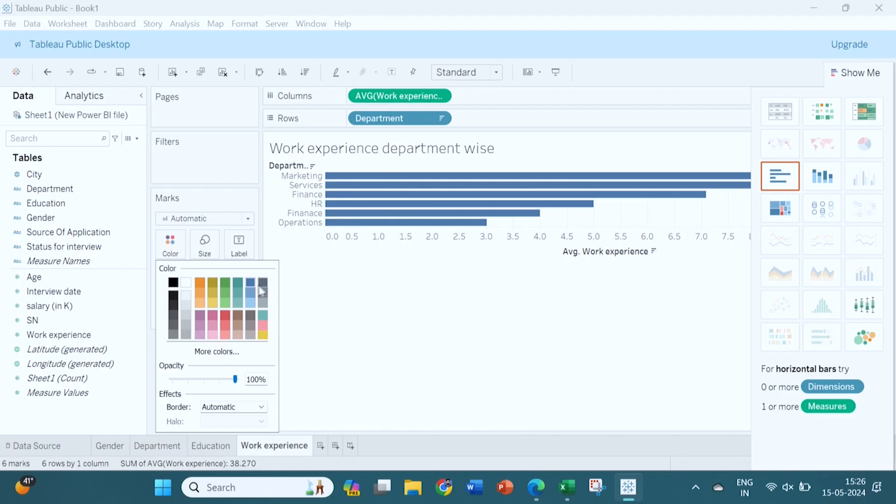
{"action": "left_click", "coordinate": [364, 325]}
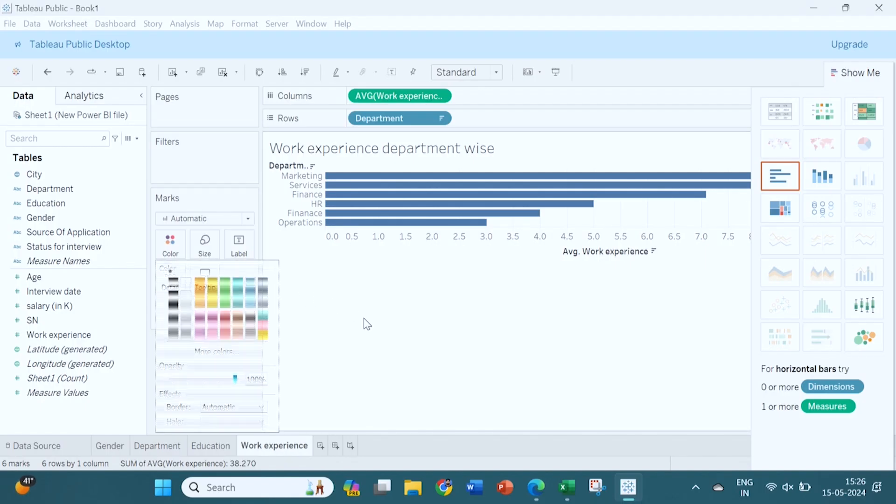
{"action": "left_click", "coordinate": [239, 252]}
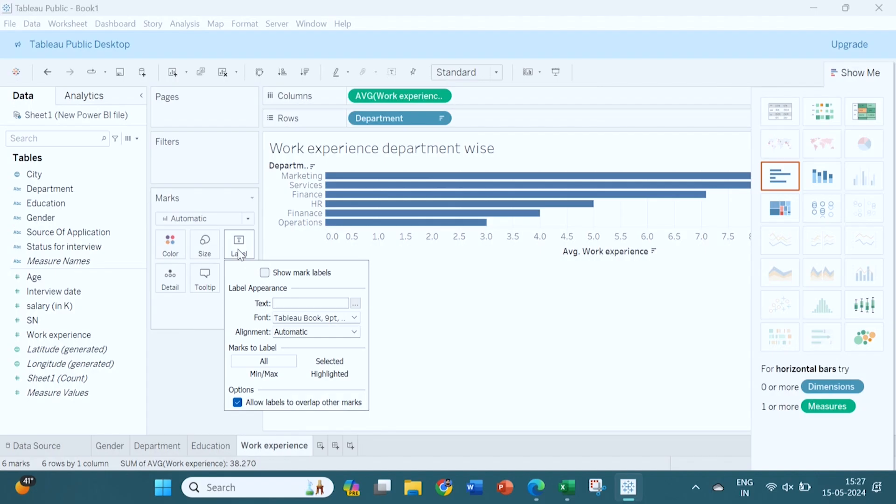
{"action": "left_click", "coordinate": [423, 310]}
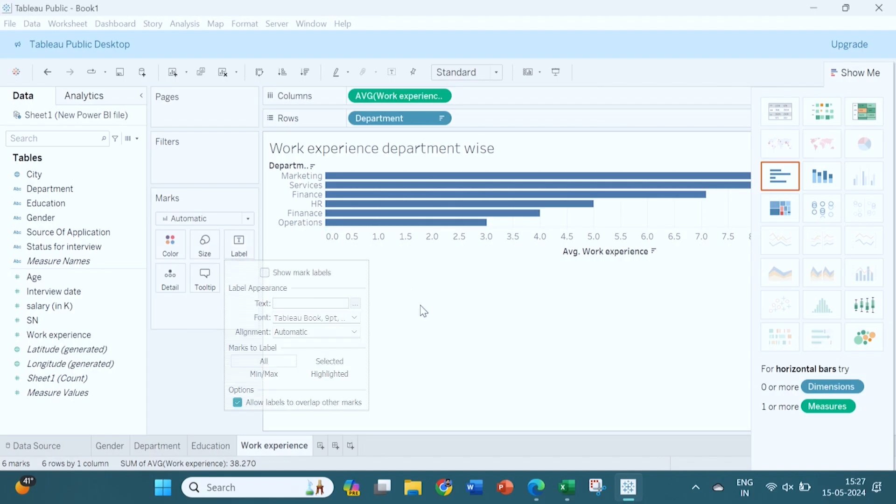
{"action": "left_click", "coordinate": [206, 249]}
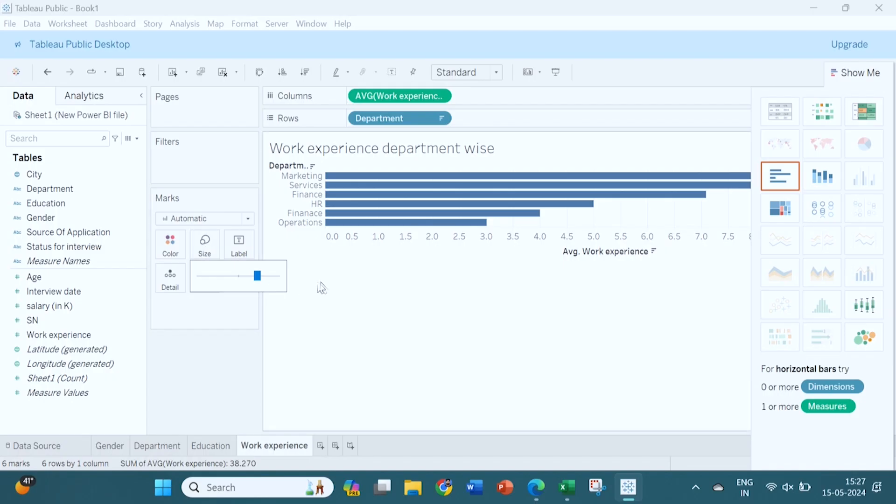
{"action": "left_click", "coordinate": [351, 285]}
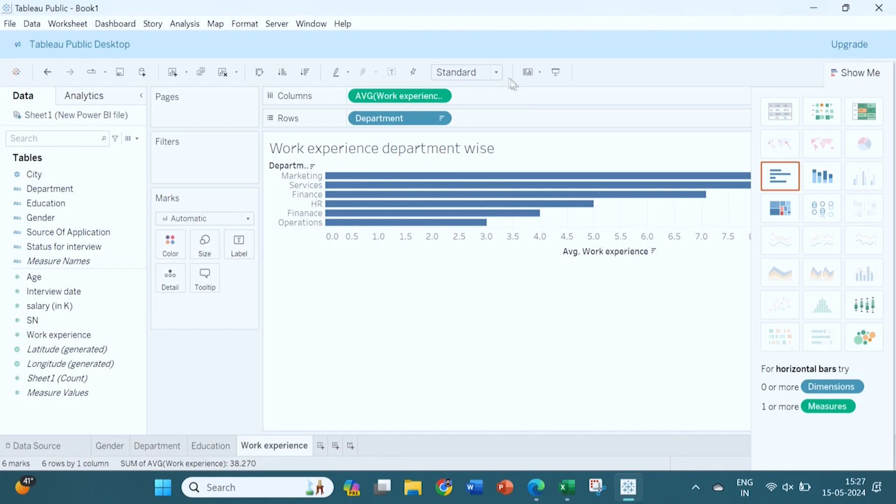
Set the fit of the work experience chart to Entire View
{"action": "left_click", "coordinate": [495, 73]}
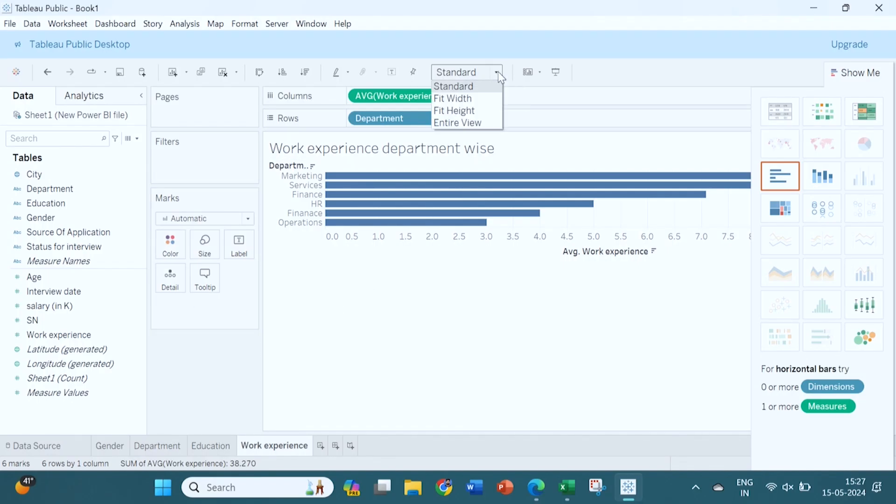
{"action": "left_click", "coordinate": [480, 123]}
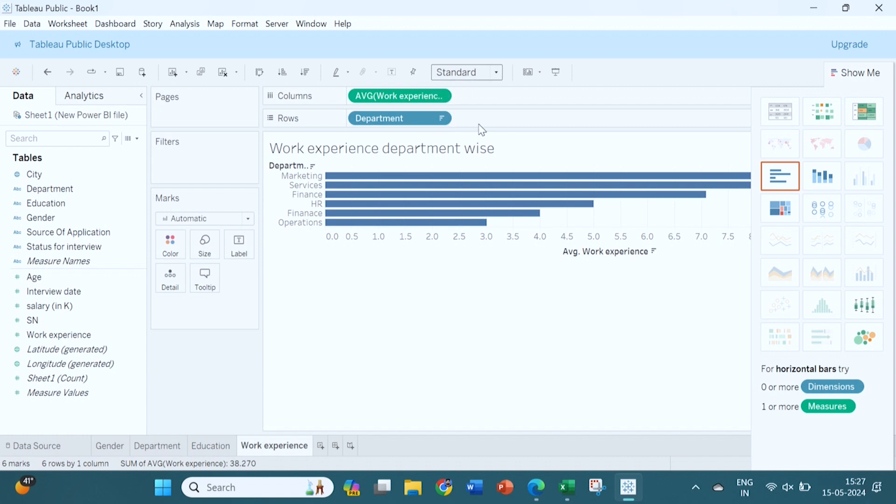
{"action": "left_click", "coordinate": [496, 72]}
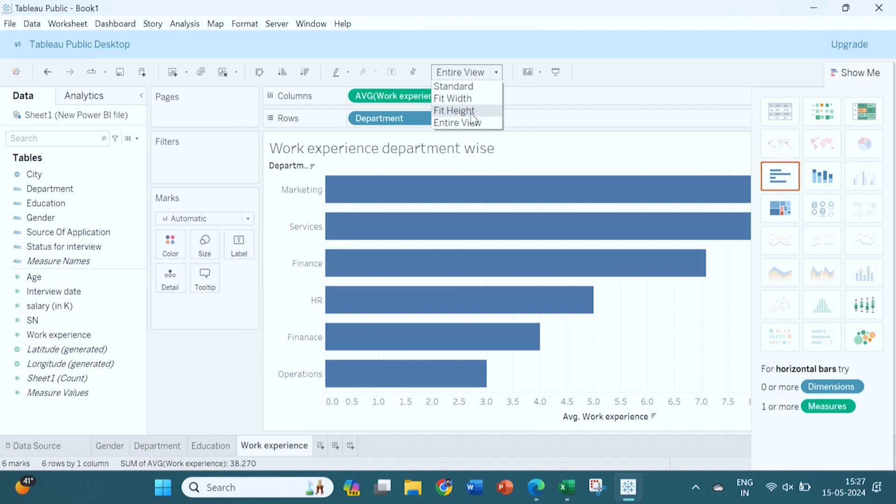
{"action": "left_click", "coordinate": [565, 164]}
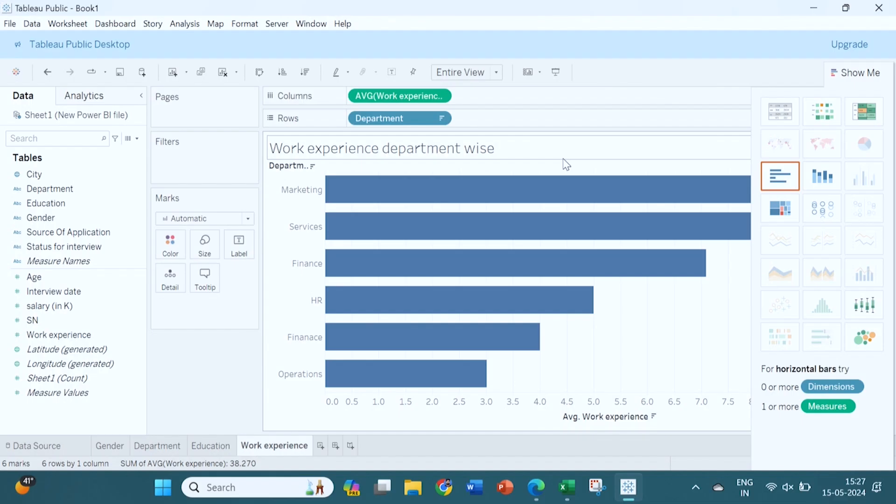
{"action": "mouse_move", "coordinate": [562, 182]}
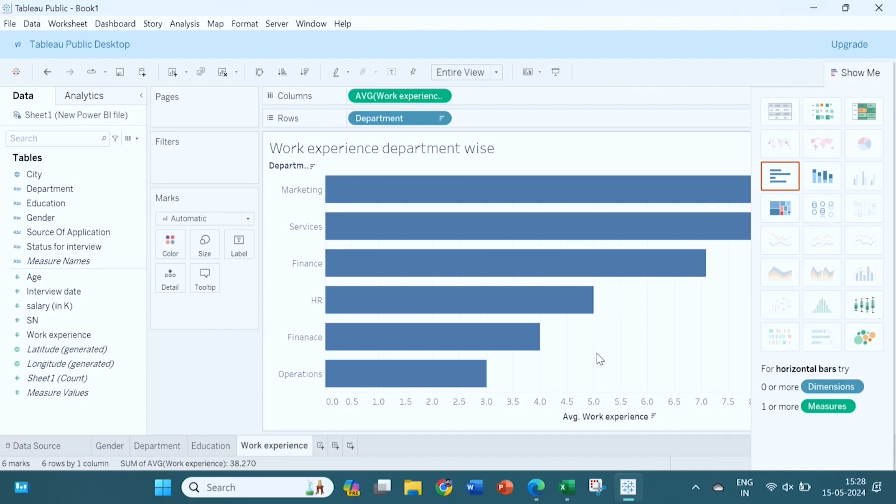
Add a new worksheet and chart Age on Rows against Source Of Application on Columns
{"action": "left_click", "coordinate": [320, 448]}
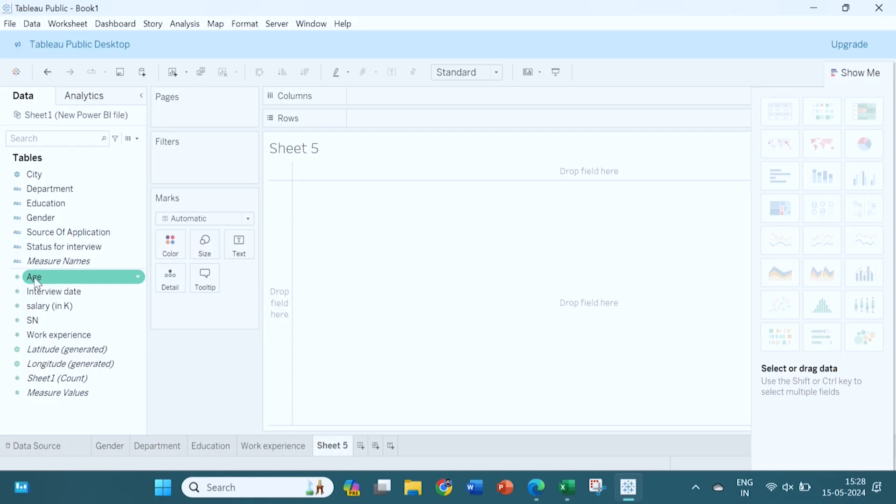
{"action": "left_click_drag", "start_coordinate": [37, 282], "coordinate": [368, 120]}
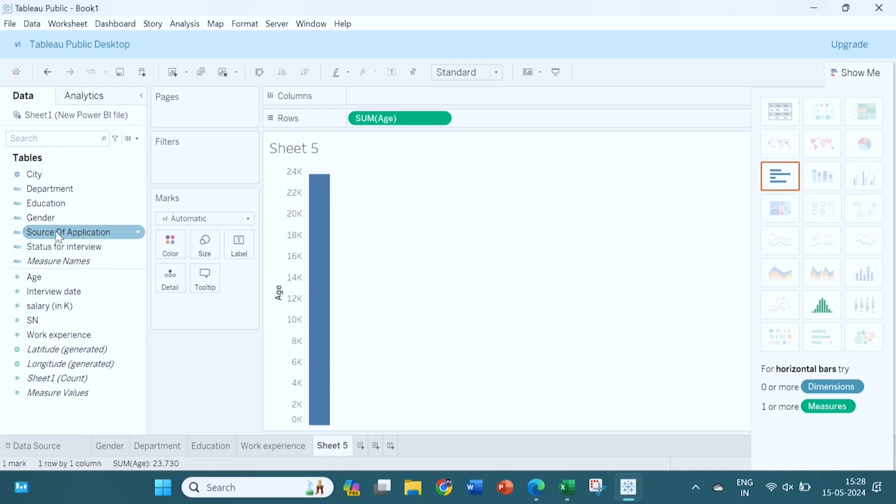
{"action": "left_click_drag", "start_coordinate": [56, 233], "coordinate": [390, 103]}
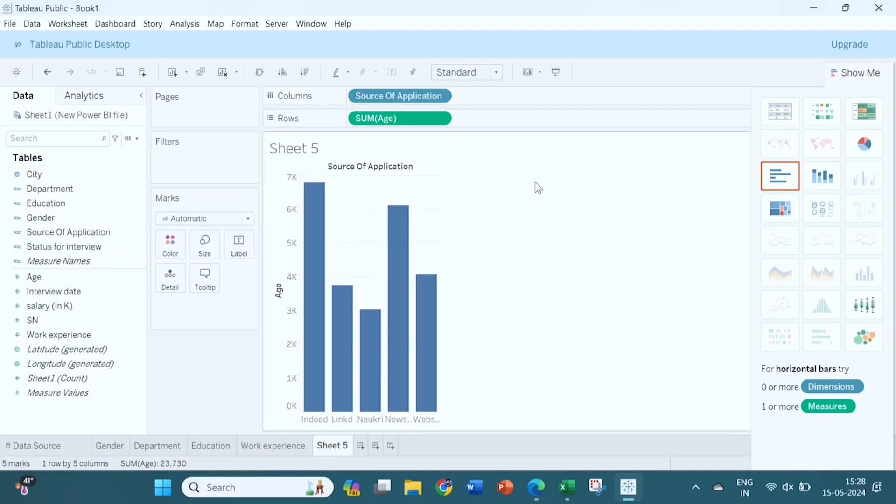
Change the Age aggregation on Rows to Average and inspect the Naukri bar
{"action": "left_click", "coordinate": [440, 119]}
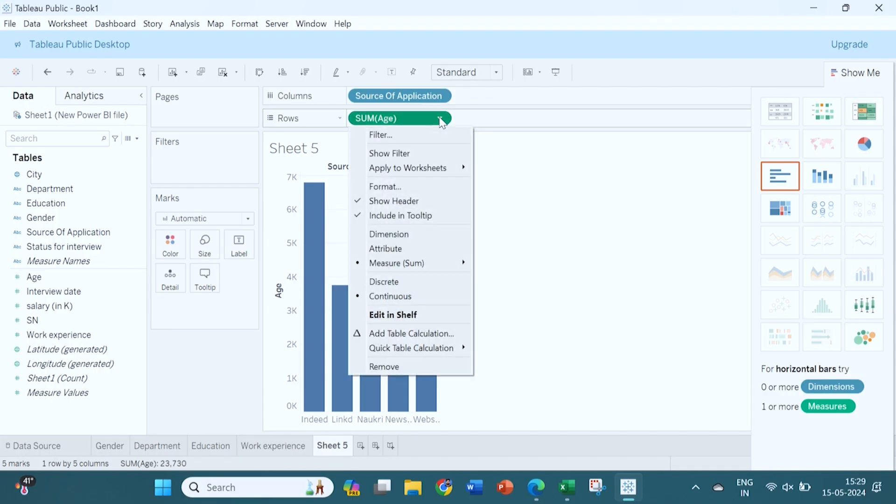
{"action": "mouse_move", "coordinate": [415, 266]}
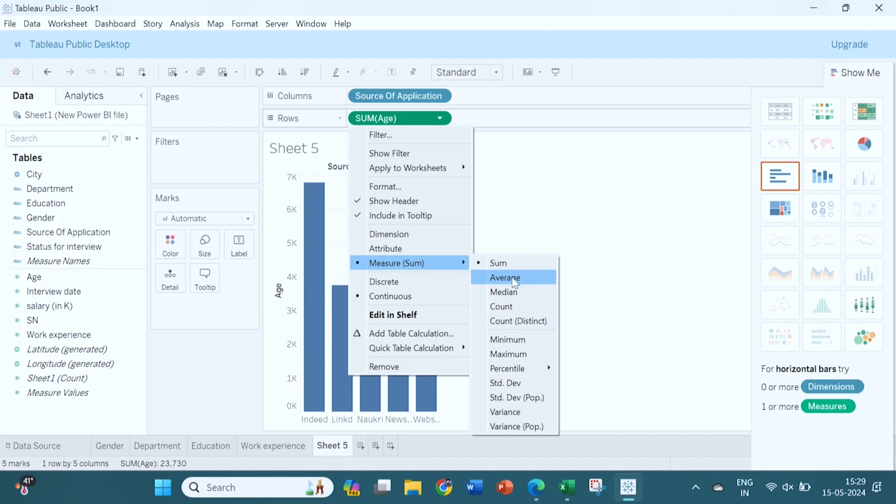
{"action": "left_click", "coordinate": [536, 280]}
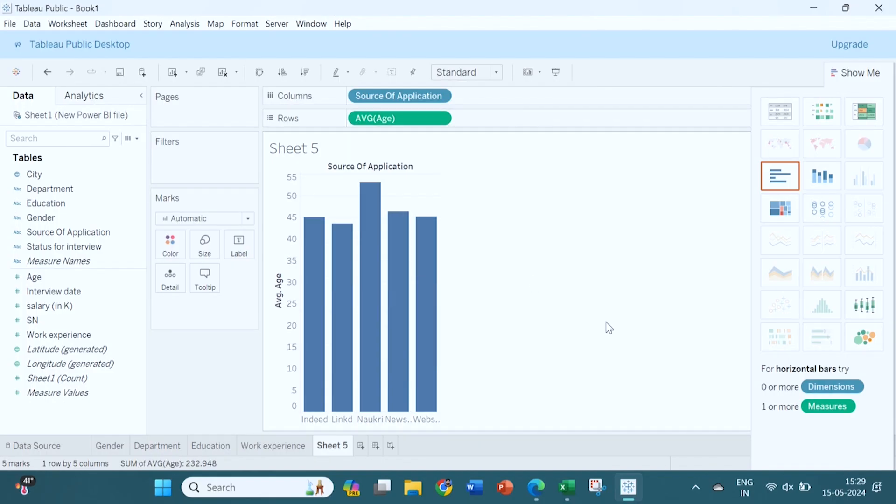
{"action": "mouse_move", "coordinate": [365, 189]}
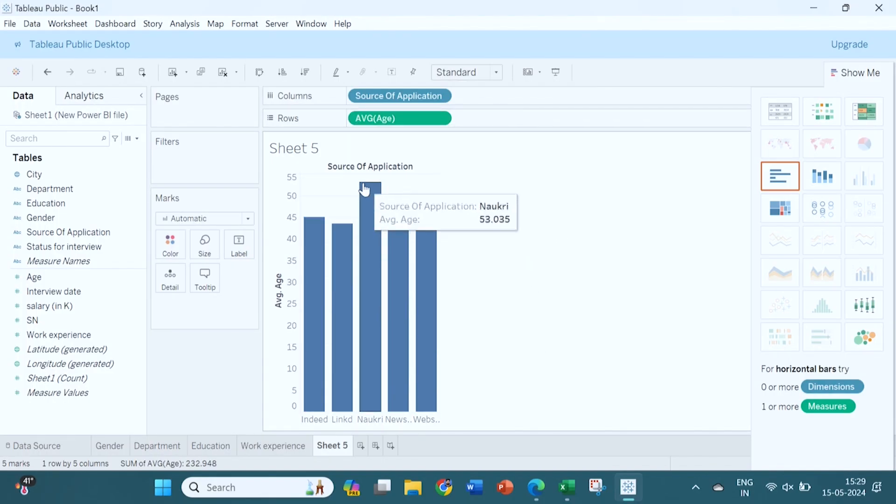
Replace the automatic title of the average age chart with "Source of recruitment"
{"action": "double_click", "coordinate": [325, 149]}
{"action": "left_click", "coordinate": [379, 201]}
{"action": "key", "text": "BackSpace"}
{"action": "key", "text": "BackSpace"}
{"action": "key", "text": "BackSpace"}
{"action": "key", "text": "BackSpace"}
{"action": "key", "text": "BackSpace"}
{"action": "key", "text": "BackSpace"}
{"action": "key", "text": "BackSpace"}
{"action": "key", "text": "BackSpace"}
{"action": "key", "text": "BackSpace"}
{"action": "key", "text": "BackSpace"}
{"action": "key", "text": "BackSpace"}
{"action": "key", "text": "BackSpace"}
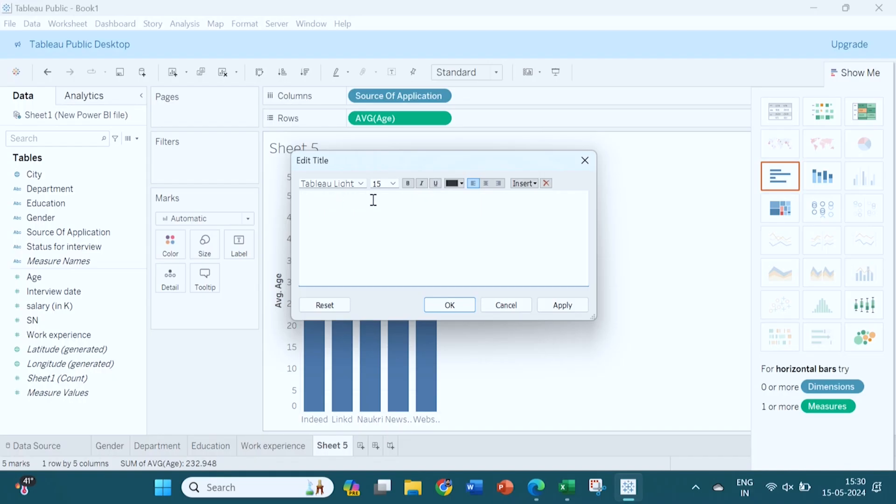
{"action": "type", "text": "Source of recruitment"}
{"action": "left_click", "coordinate": [468, 303]}
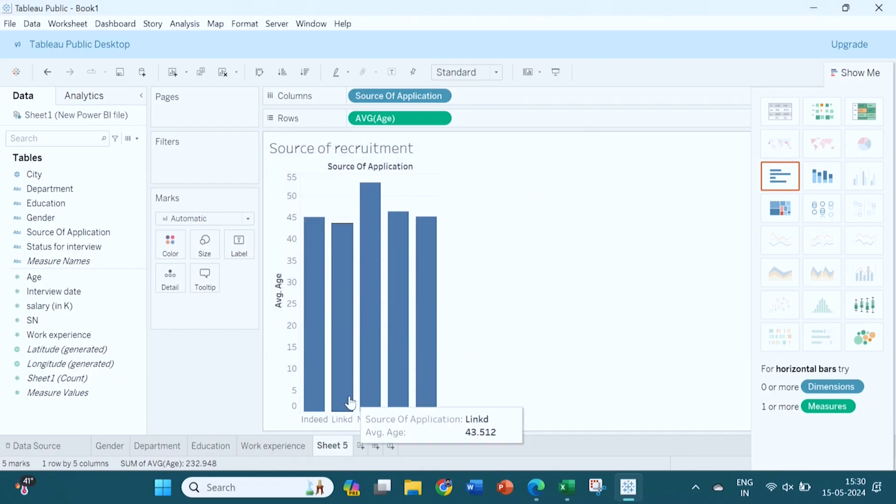
Rename the Sheet 5 worksheet as "Source of cruitment"
{"action": "right_click", "coordinate": [339, 445]}
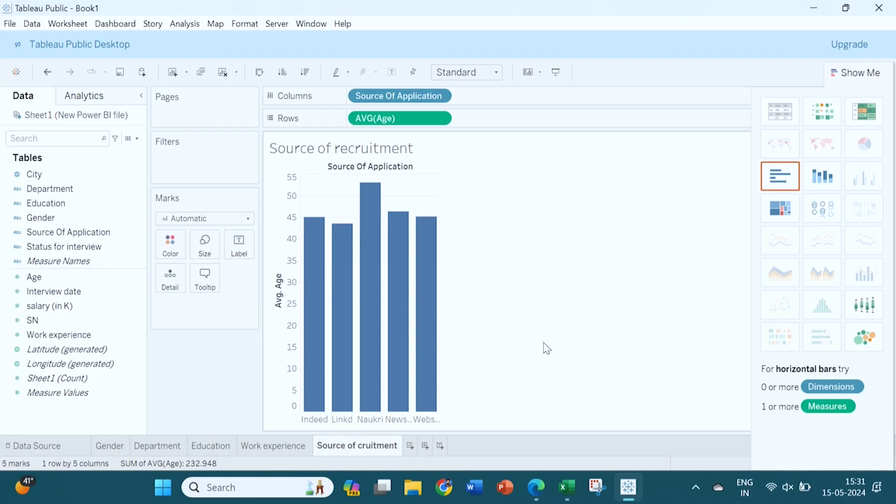
Add a new worksheet and review the Interview date field's description with its domain loaded
{"action": "left_click", "coordinate": [410, 446]}
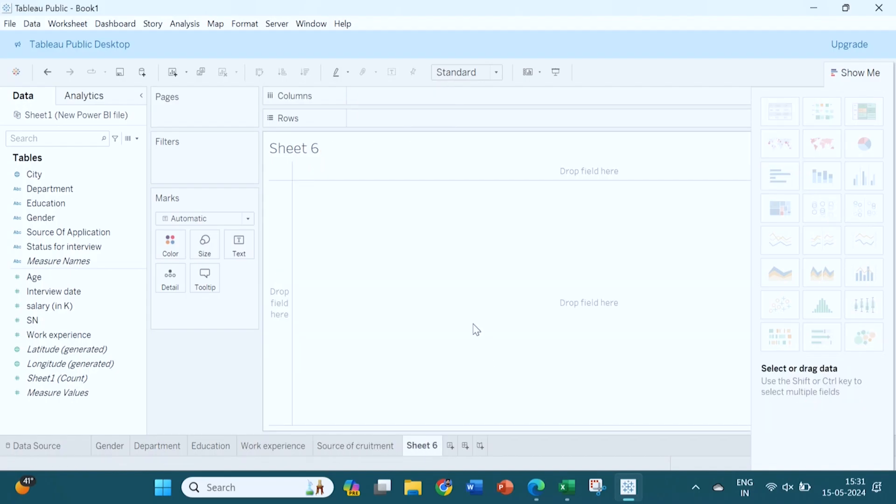
{"action": "left_click", "coordinate": [96, 293]}
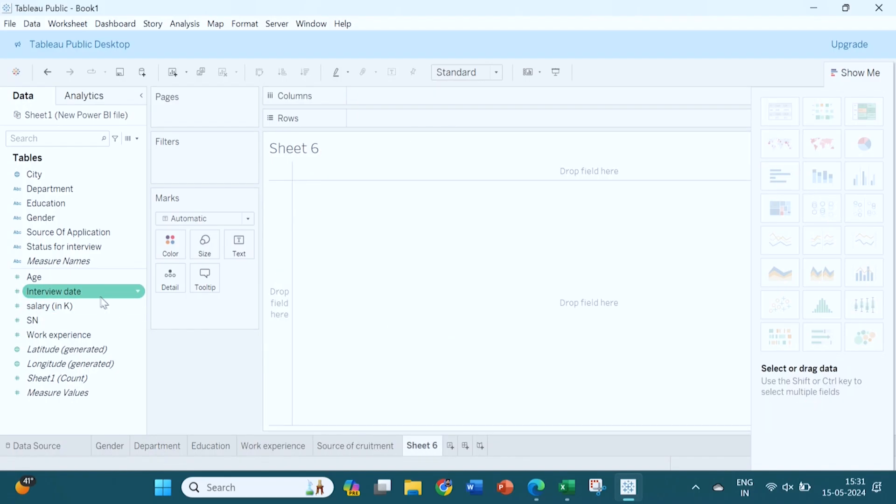
{"action": "left_click", "coordinate": [139, 292]}
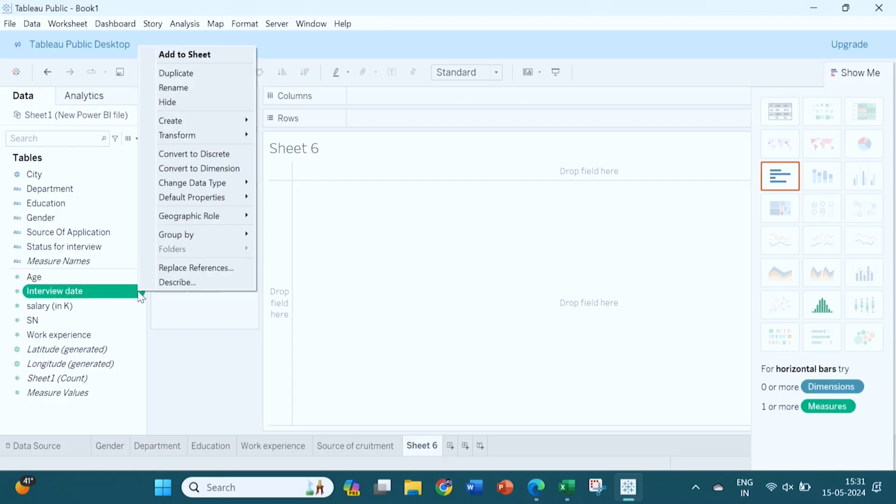
{"action": "left_click", "coordinate": [187, 283]}
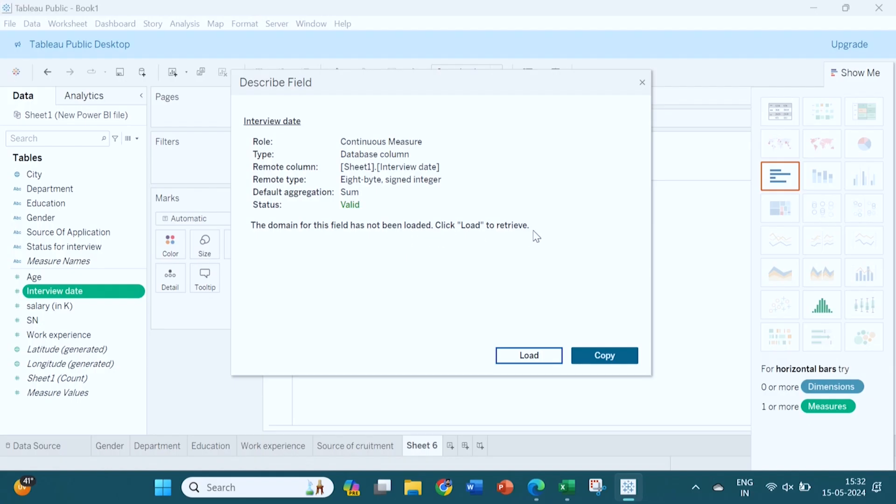
{"action": "left_click", "coordinate": [534, 358]}
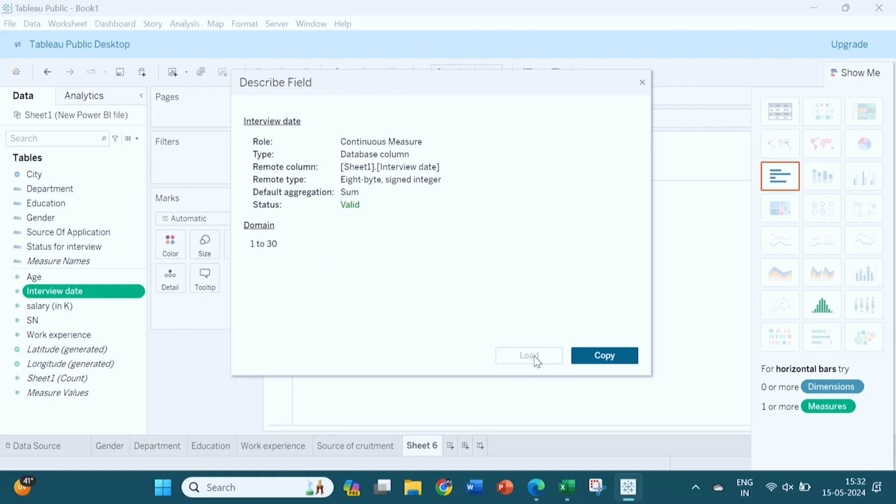
{"action": "left_click", "coordinate": [608, 360]}
{"action": "left_click", "coordinate": [642, 83]}
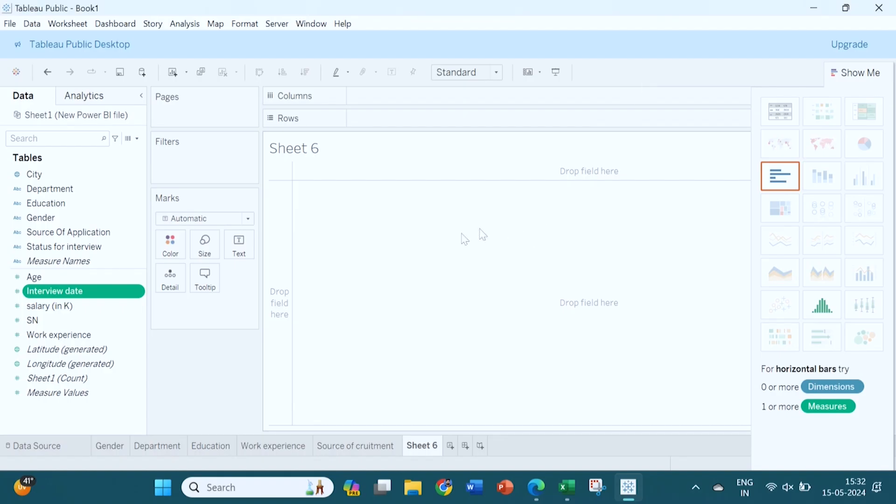
Try charting the Sheet1 count on Rows against Interview date on Columns
{"action": "left_click", "coordinate": [70, 290]}
{"action": "left_click", "coordinate": [66, 377]}
{"action": "left_click_drag", "start_coordinate": [362, 126], "coordinate": [362, 122]}
{"action": "left_click_drag", "start_coordinate": [373, 118], "coordinate": [439, 100]}
{"action": "left_click", "coordinate": [440, 96]}
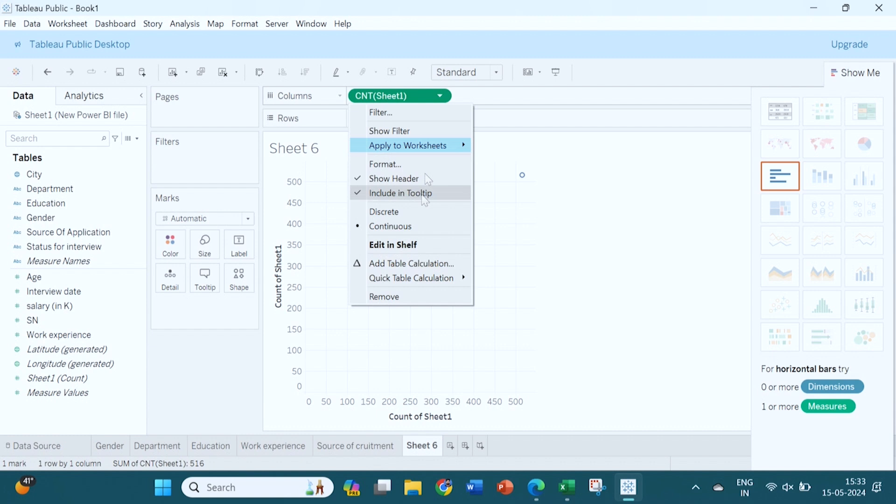
{"action": "left_click", "coordinate": [407, 300]}
{"action": "left_click", "coordinate": [66, 291]}
{"action": "left_click_drag", "start_coordinate": [64, 293], "coordinate": [392, 100]}
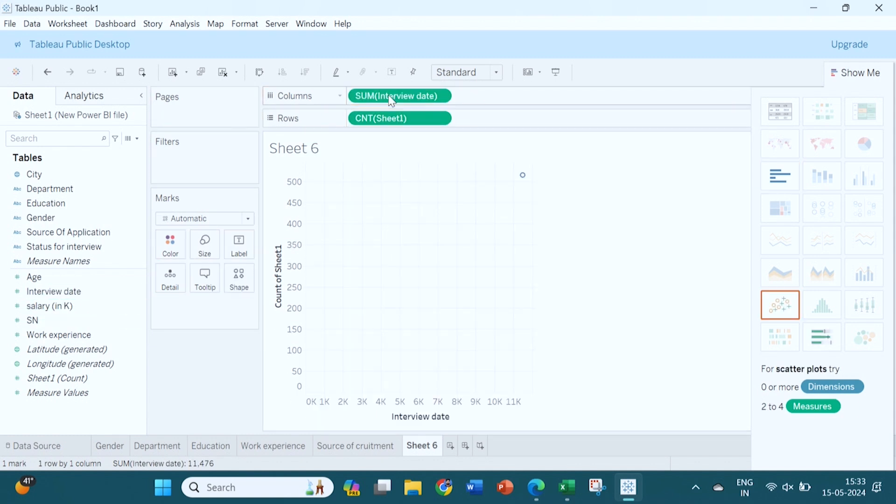
Try Count and Count (Distinct) as the aggregation of Interview date on Columns and inspect the plotted mark
{"action": "left_click", "coordinate": [440, 96]}
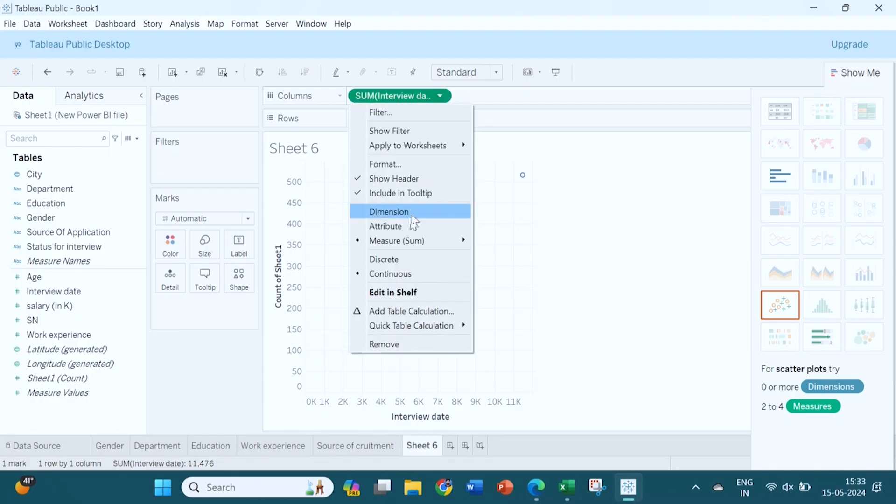
{"action": "mouse_move", "coordinate": [443, 242]}
{"action": "left_click", "coordinate": [501, 284]}
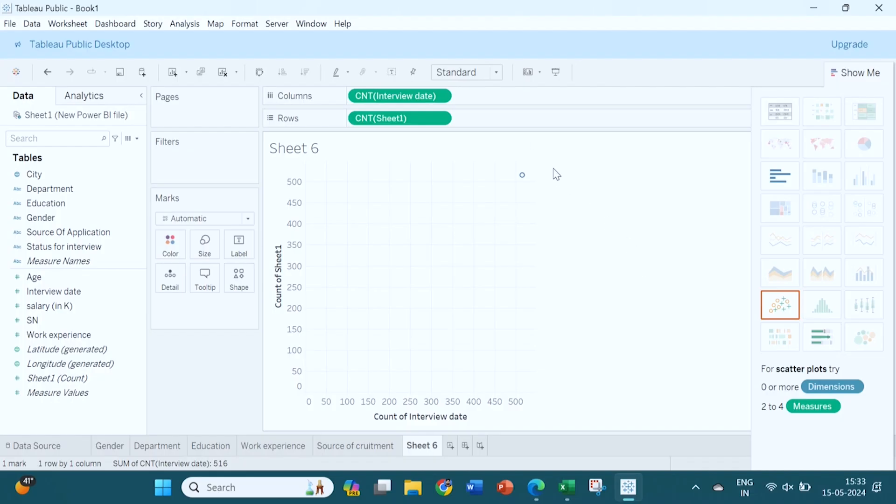
{"action": "left_click", "coordinate": [440, 96]}
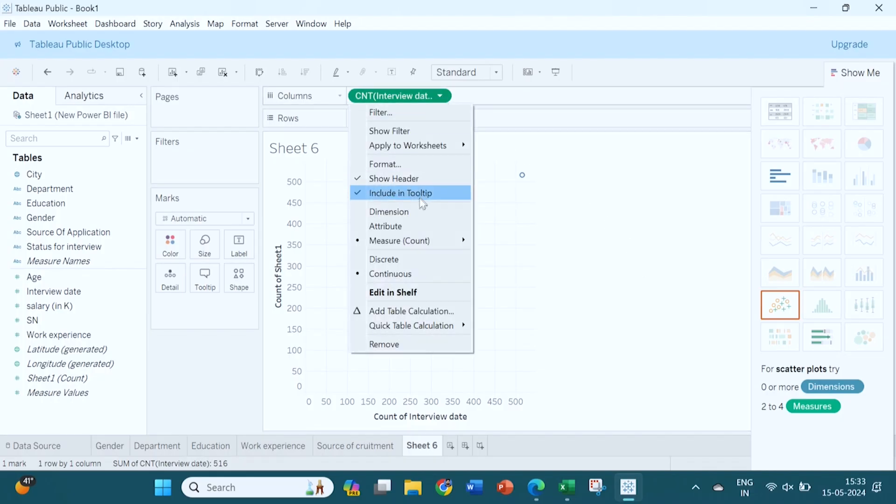
{"action": "mouse_move", "coordinate": [420, 245]}
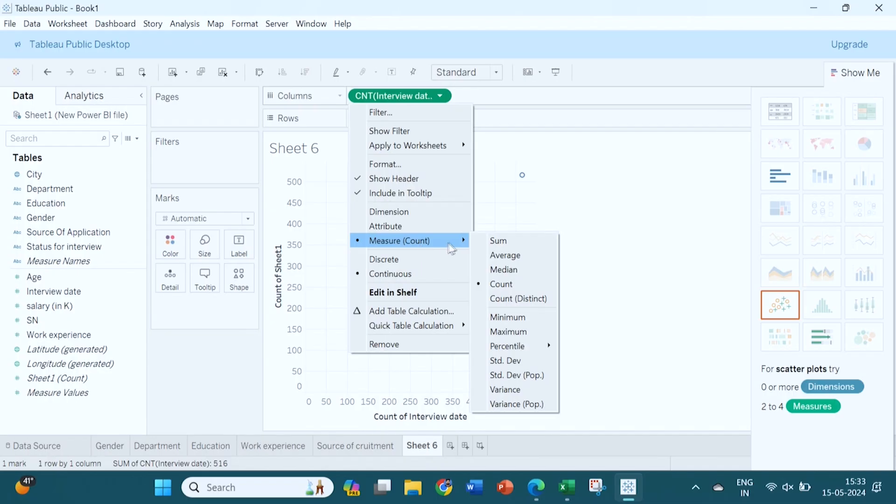
{"action": "left_click", "coordinate": [529, 299]}
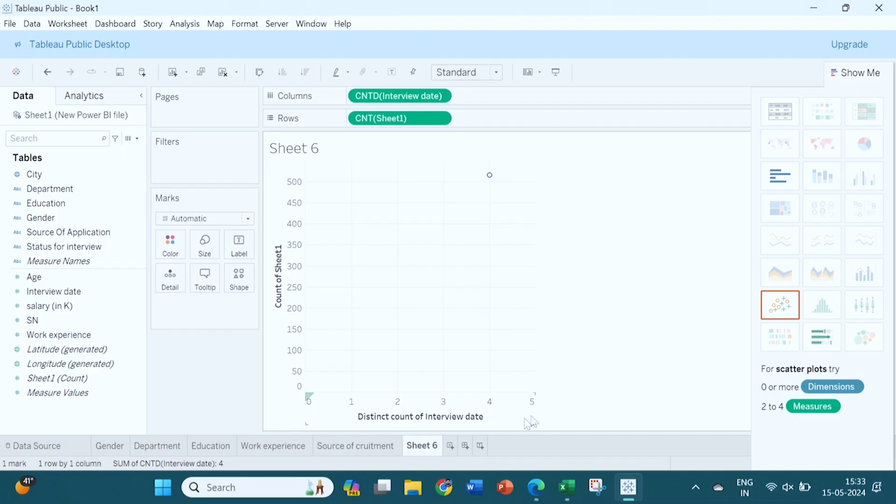
{"action": "mouse_move", "coordinate": [489, 180]}
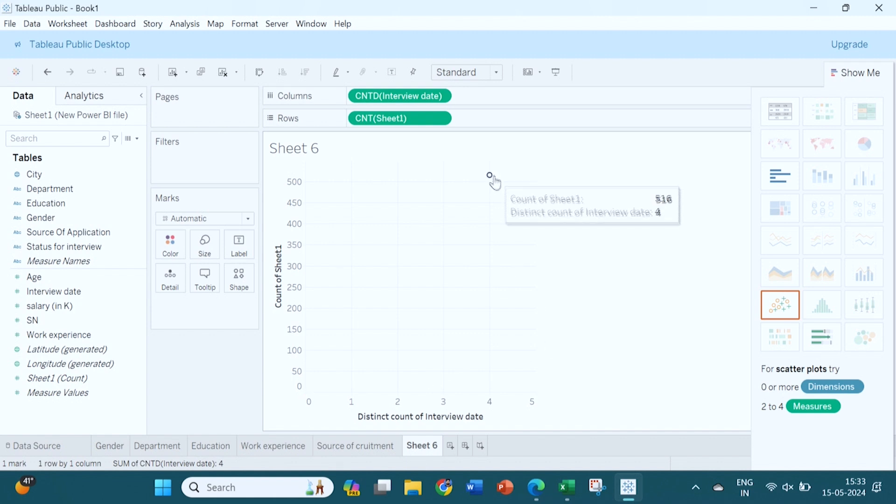
Show the view toolbar on the Interview date scatter plot and zoom the axes in and out
{"action": "left_click", "coordinate": [440, 96]}
{"action": "left_click", "coordinate": [445, 97]}
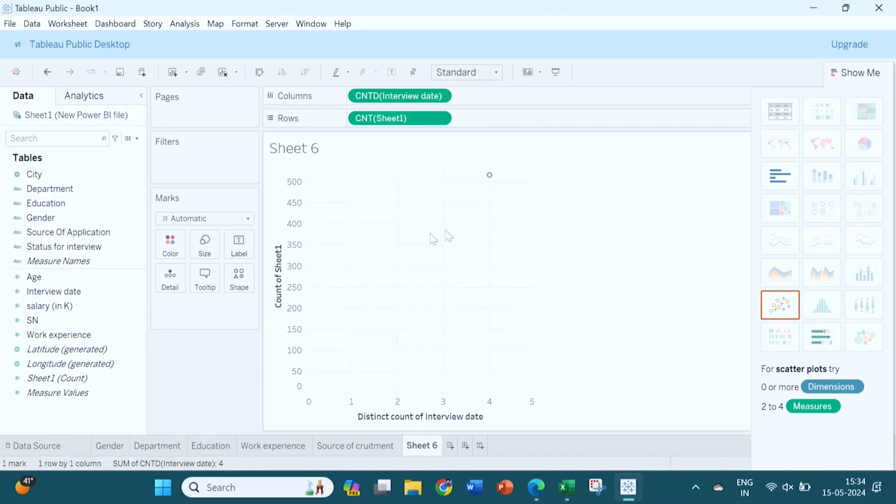
{"action": "right_click", "coordinate": [375, 297]}
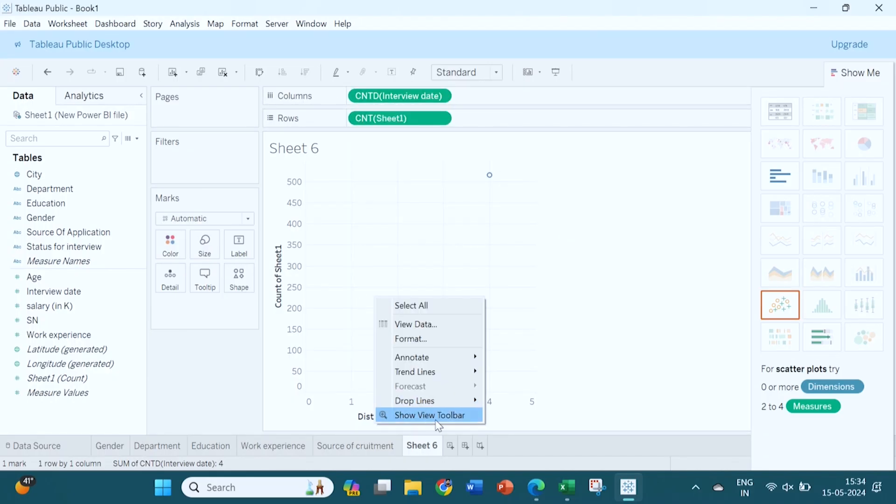
{"action": "left_click", "coordinate": [577, 233]}
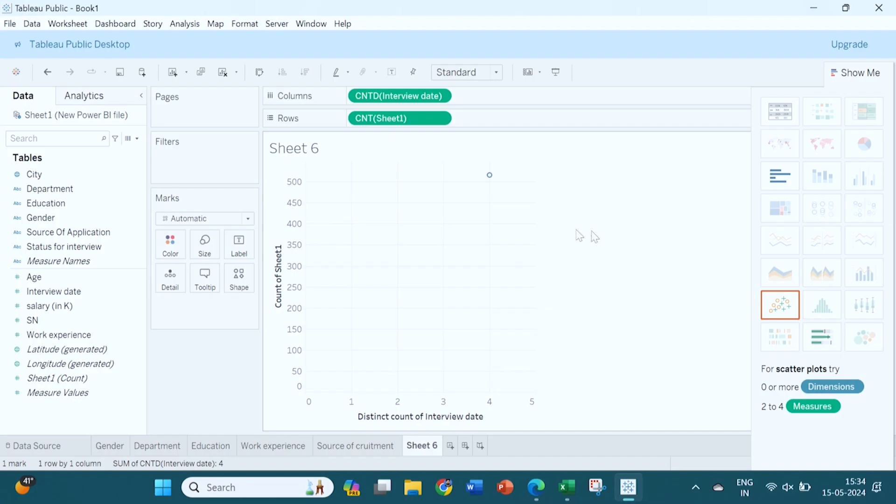
{"action": "right_click", "coordinate": [388, 209]}
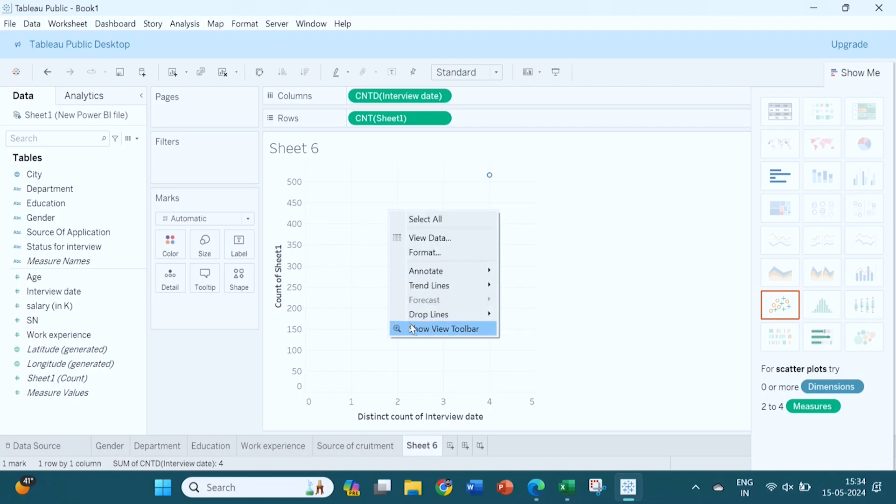
{"action": "left_click", "coordinate": [459, 330]}
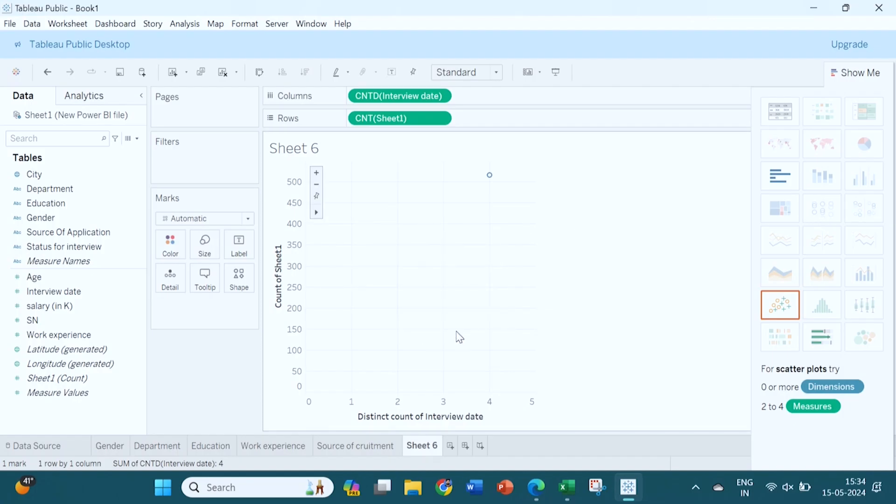
{"action": "left_click", "coordinate": [316, 173]}
{"action": "left_click", "coordinate": [317, 185]}
{"action": "mouse_move", "coordinate": [317, 213]}
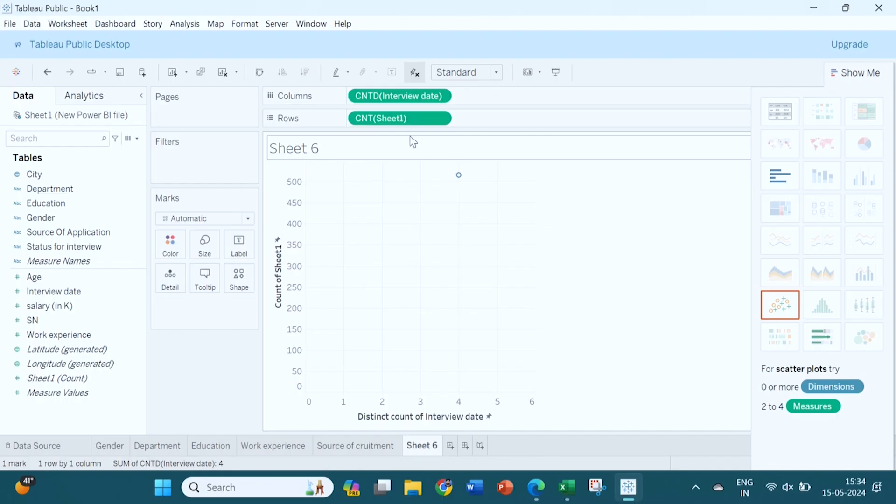
Remove the Sheet1 count from Rows and set the Interview date aggregation on Columns to Count
{"action": "left_click", "coordinate": [444, 118]}
{"action": "left_click", "coordinate": [413, 320]}
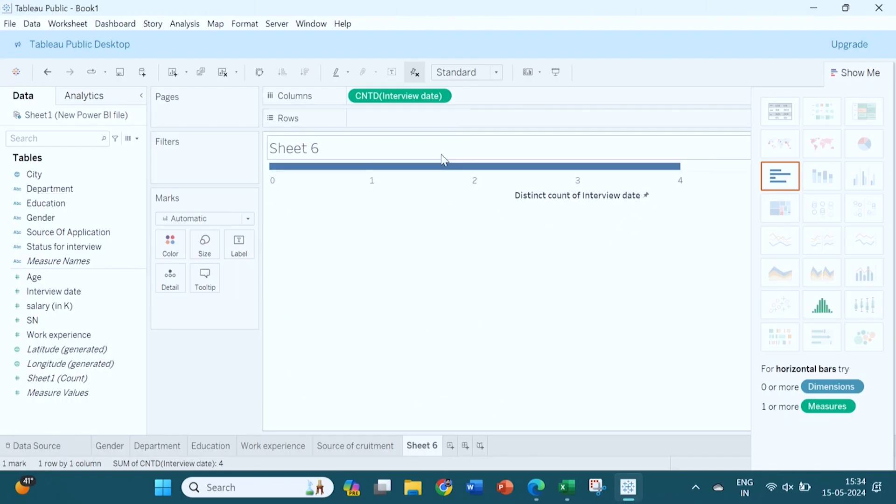
{"action": "left_click", "coordinate": [441, 97]}
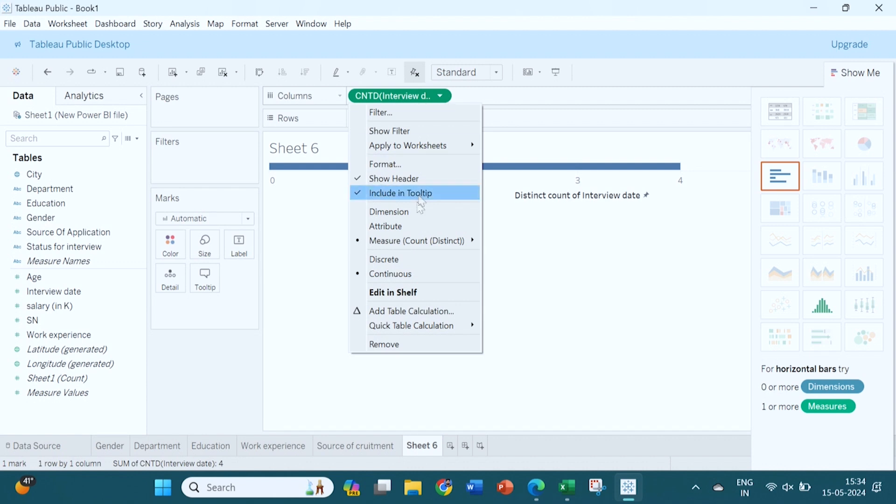
{"action": "mouse_move", "coordinate": [448, 242]}
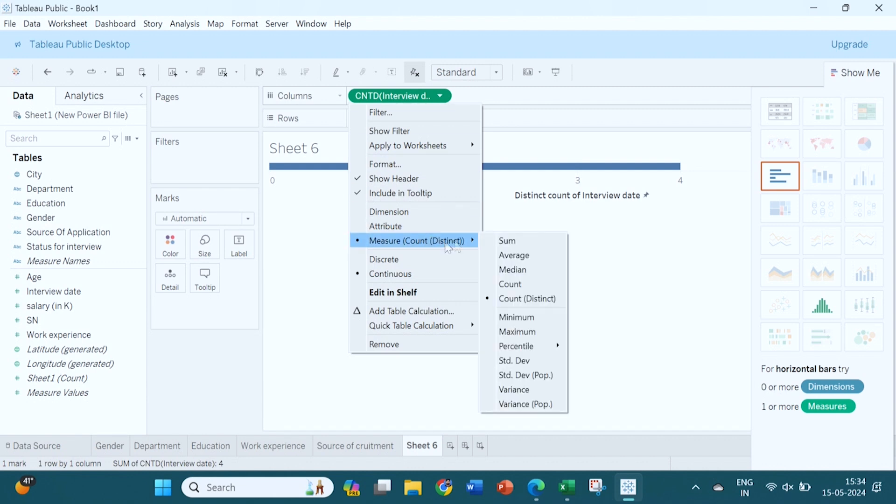
{"action": "left_click", "coordinate": [525, 284]}
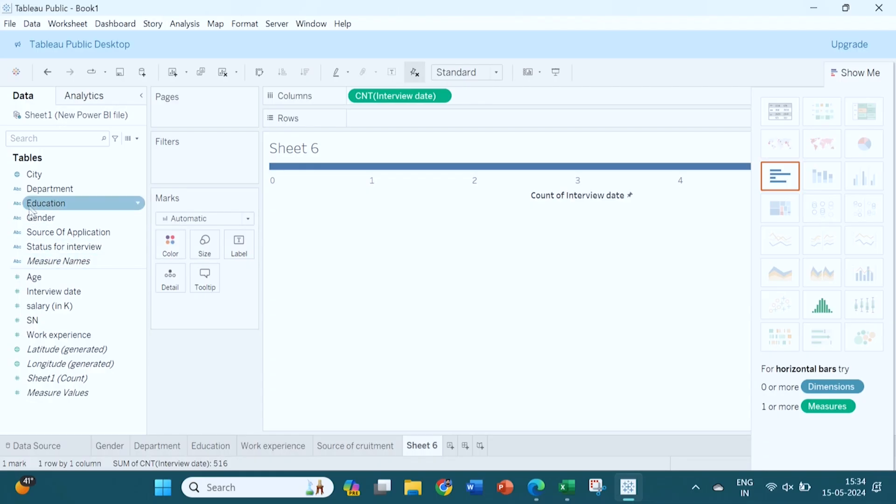
Try splitting the Interview date count by Gender on Rows, and clear both fields from the worksheet
{"action": "left_click_drag", "start_coordinate": [40, 223], "coordinate": [368, 123]}
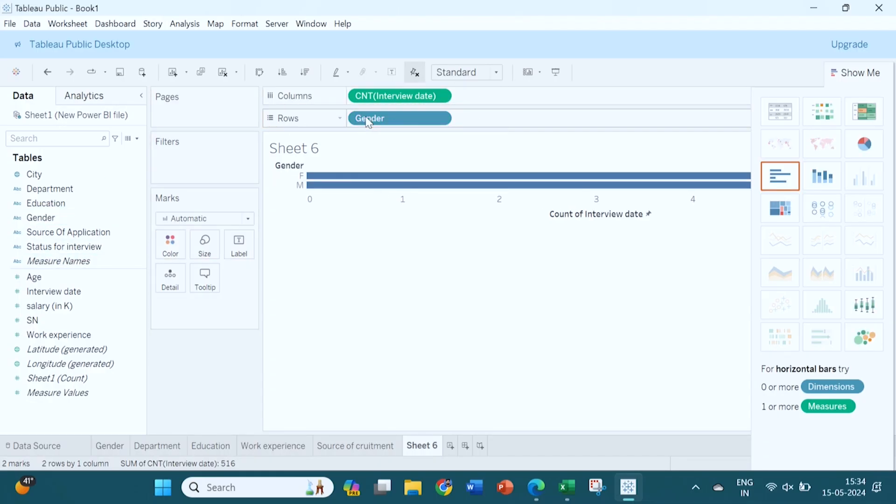
{"action": "left_click", "coordinate": [441, 119]}
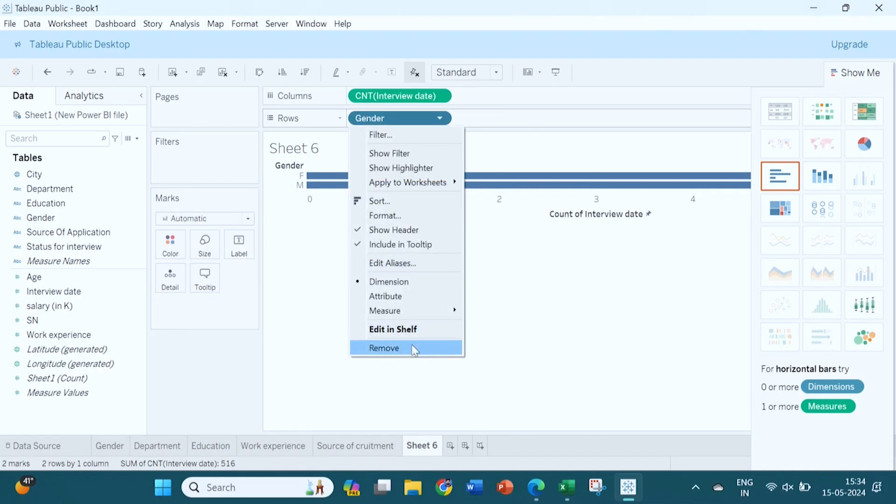
{"action": "left_click", "coordinate": [413, 348]}
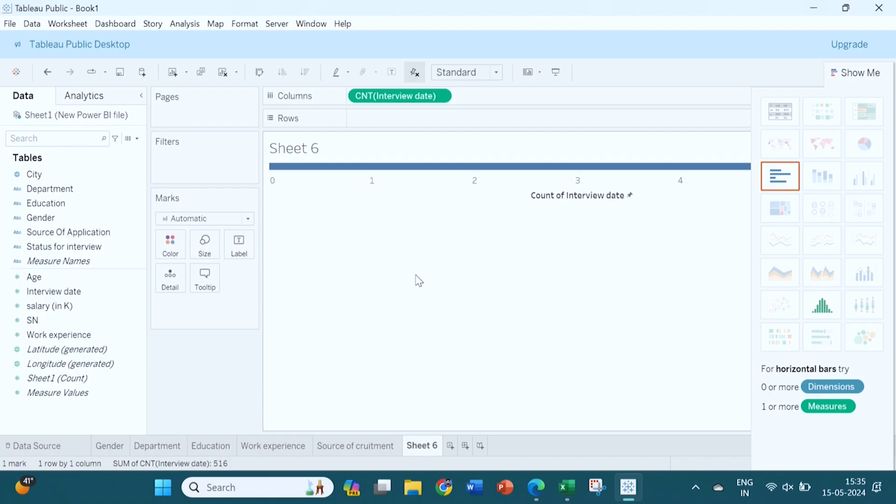
{"action": "left_click", "coordinate": [441, 97]}
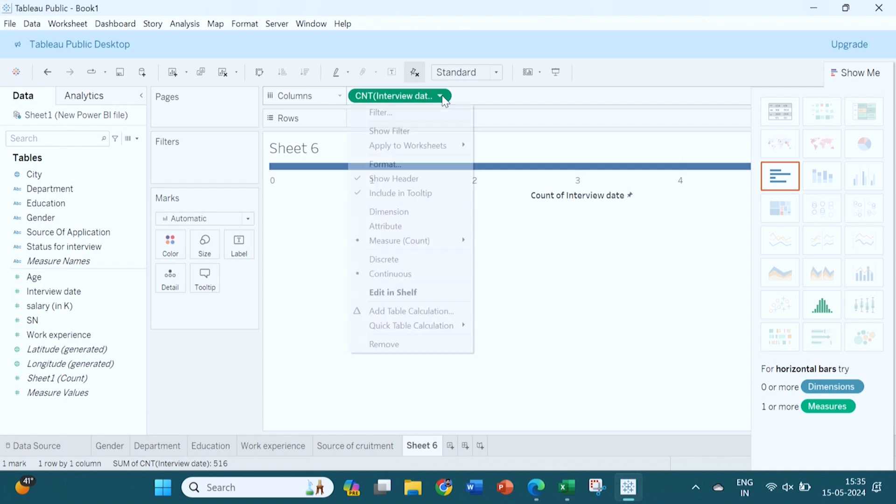
{"action": "left_click", "coordinate": [404, 348]}
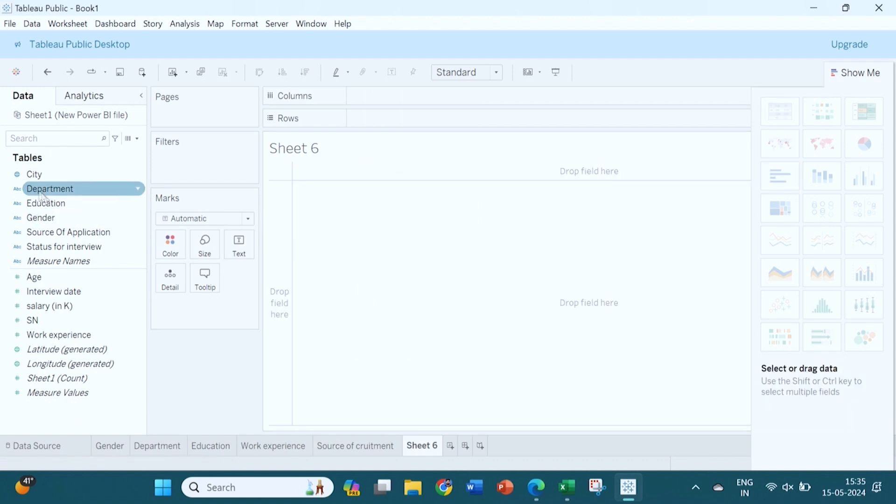
Review the City field's description, including its full list of domain members
{"action": "left_click", "coordinate": [128, 174]}
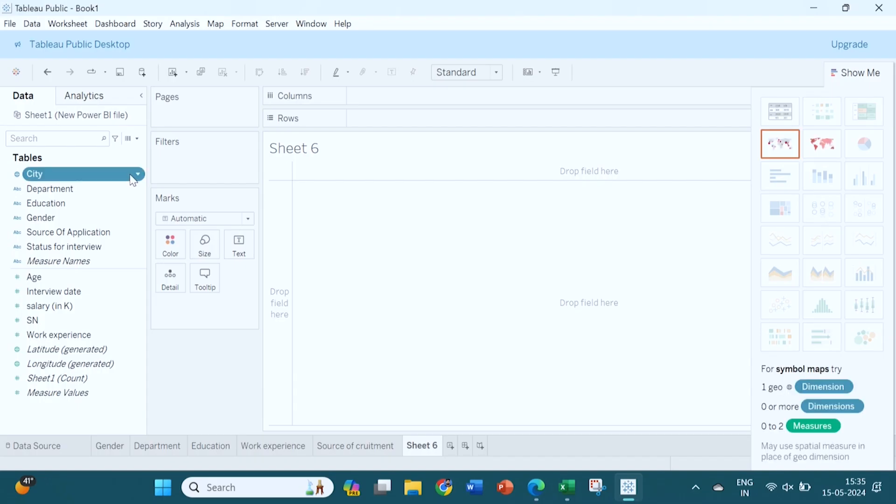
{"action": "left_click", "coordinate": [139, 175]}
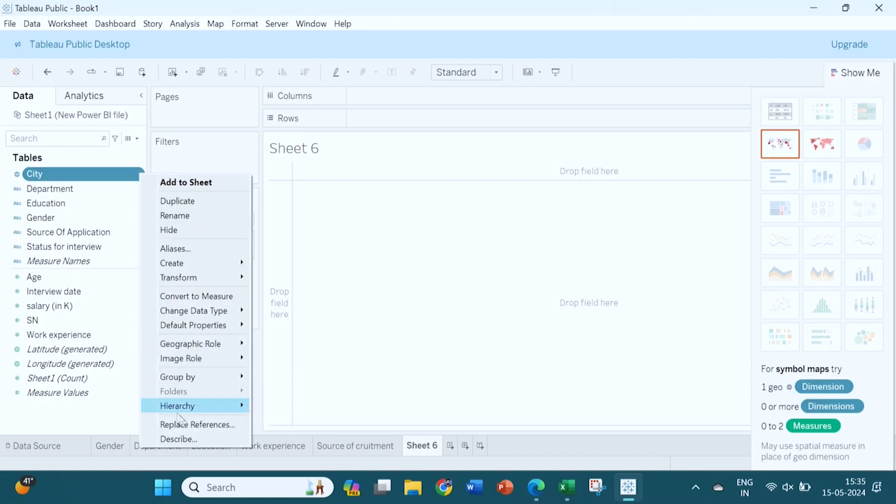
{"action": "left_click", "coordinate": [188, 442]}
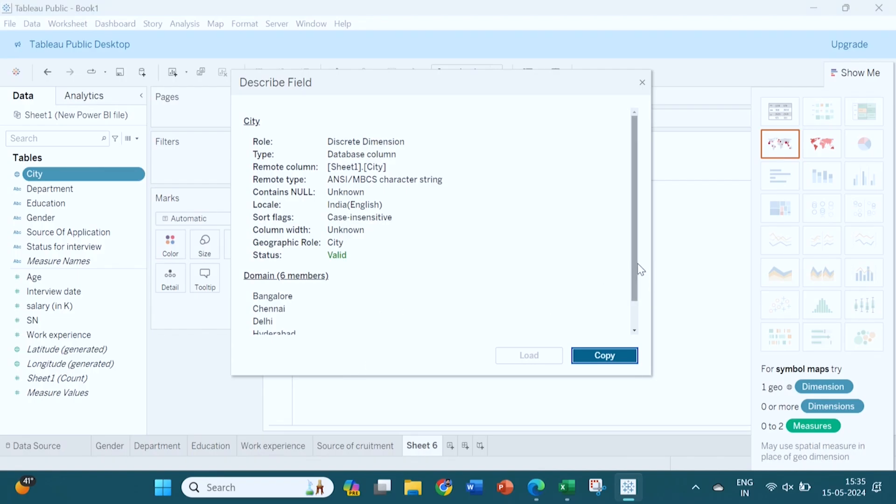
{"action": "left_click_drag", "start_coordinate": [635, 266], "coordinate": [635, 333]}
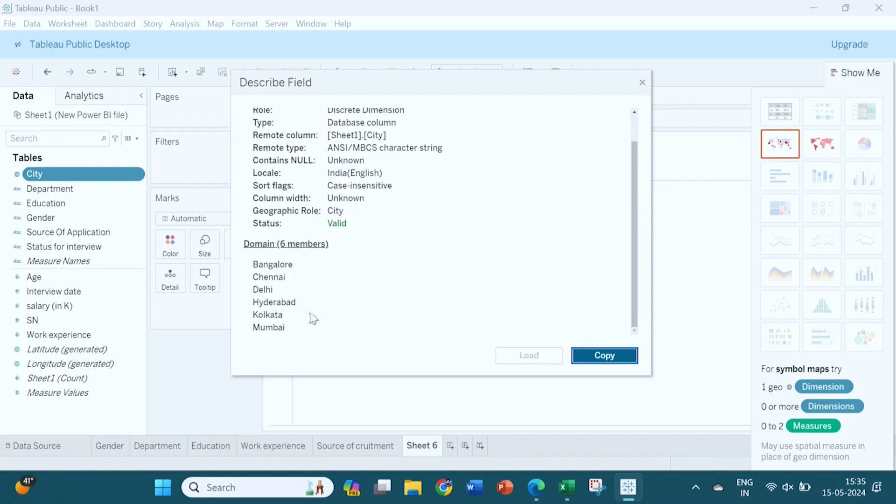
{"action": "left_click", "coordinate": [642, 85]}
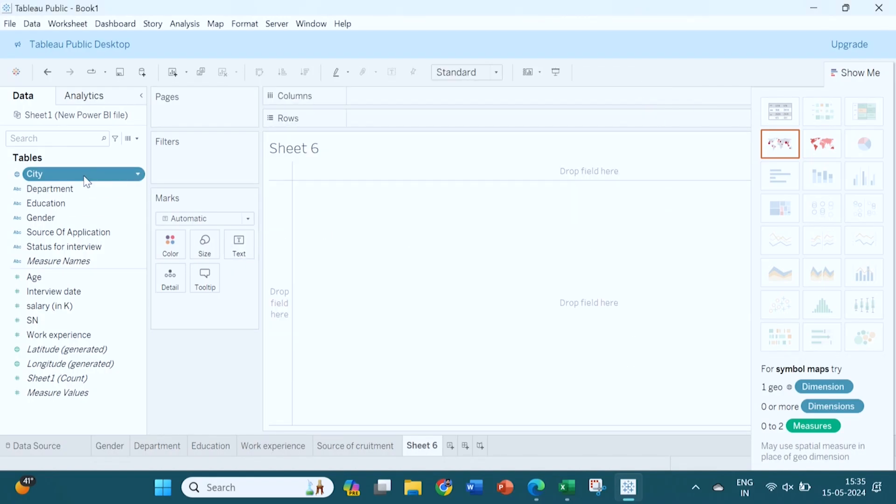
Assign the City geographic role to the City field
{"action": "left_click", "coordinate": [16, 176]}
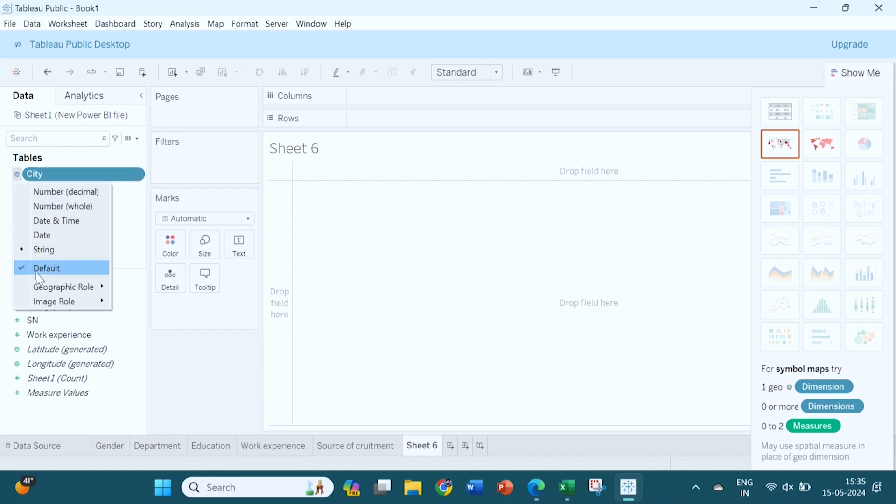
{"action": "mouse_move", "coordinate": [93, 292]}
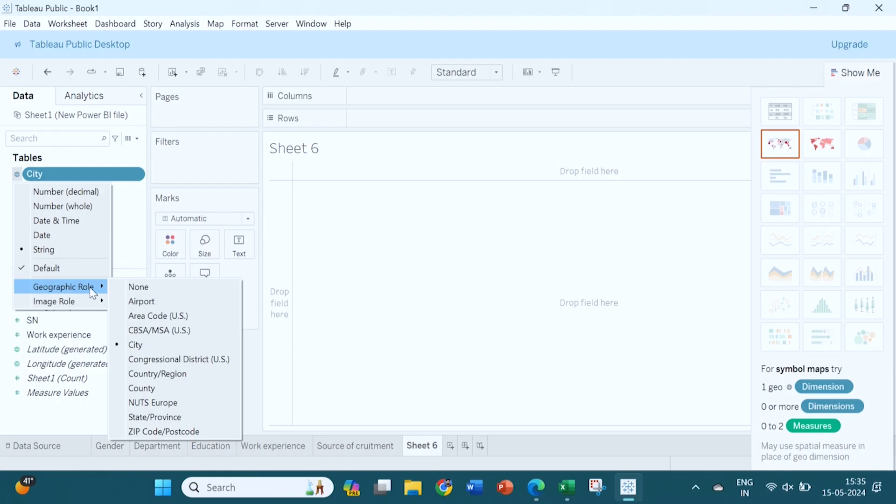
{"action": "left_click", "coordinate": [152, 345]}
Try the URL image role on the City field, and reset its image role to None
{"action": "left_click", "coordinate": [17, 174]}
{"action": "mouse_move", "coordinate": [43, 287]}
{"action": "mouse_move", "coordinate": [68, 304]}
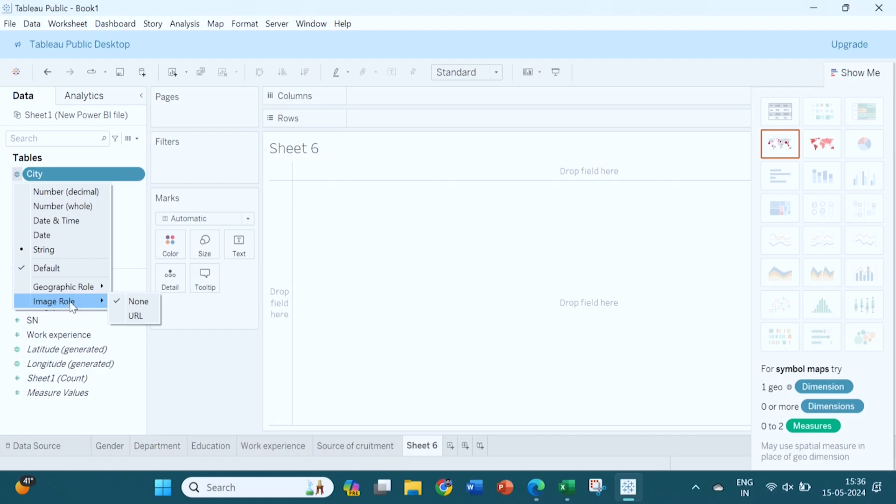
{"action": "left_click", "coordinate": [136, 316]}
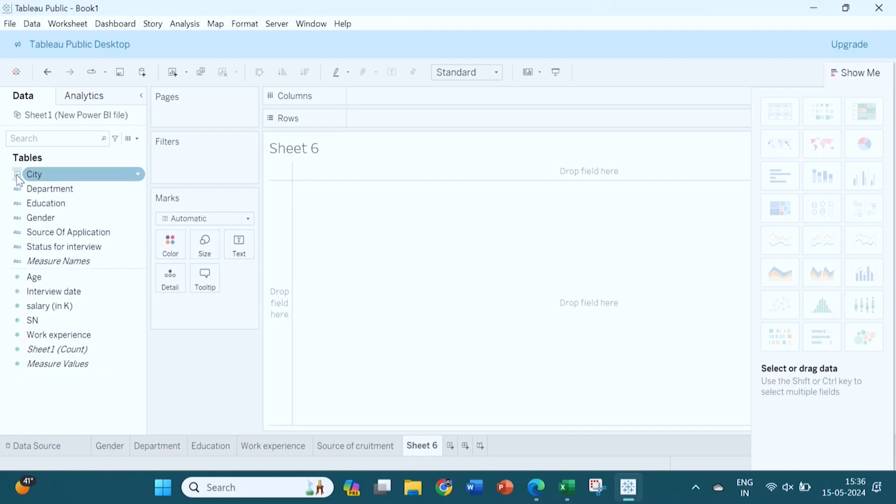
{"action": "left_click", "coordinate": [17, 175]}
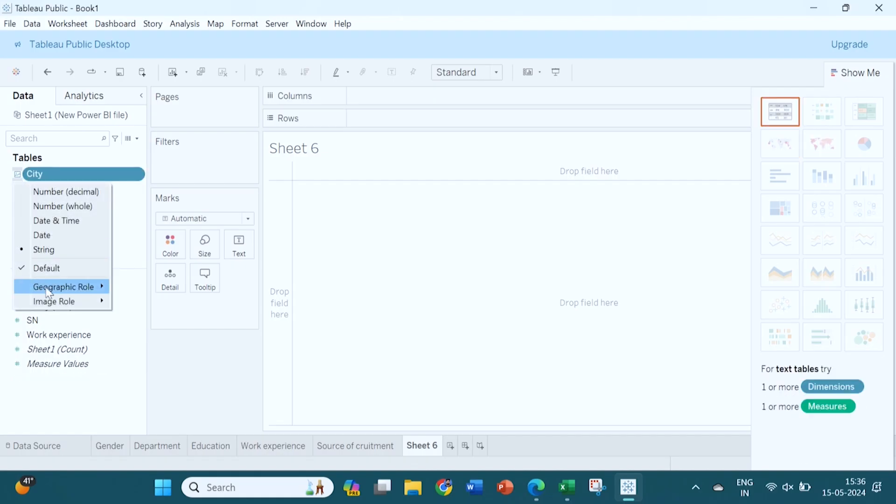
{"action": "left_click", "coordinate": [133, 301]}
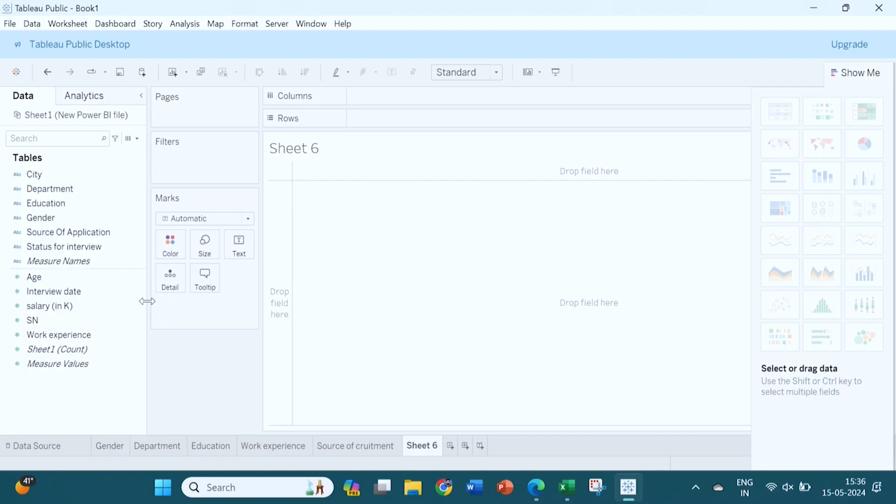
Restore the City geographic role on the City field and plot the field as a symbol map on Sheet 6
{"action": "left_click", "coordinate": [17, 177]}
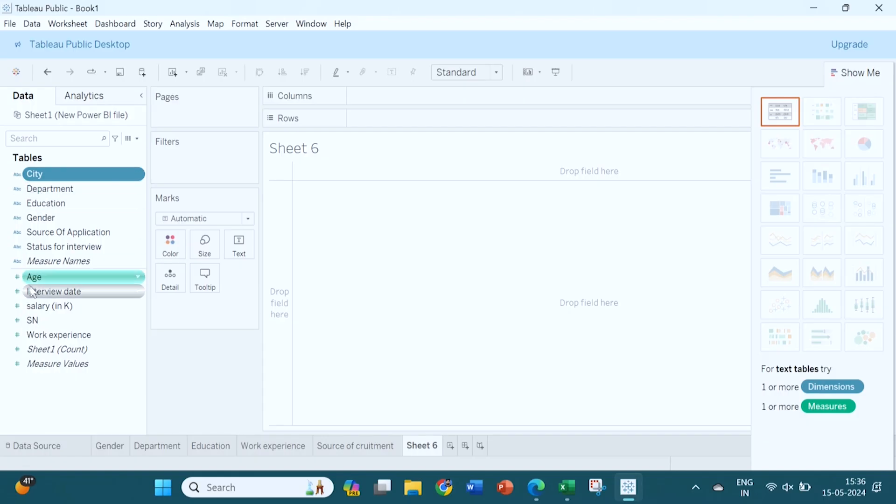
{"action": "left_click", "coordinate": [16, 174]}
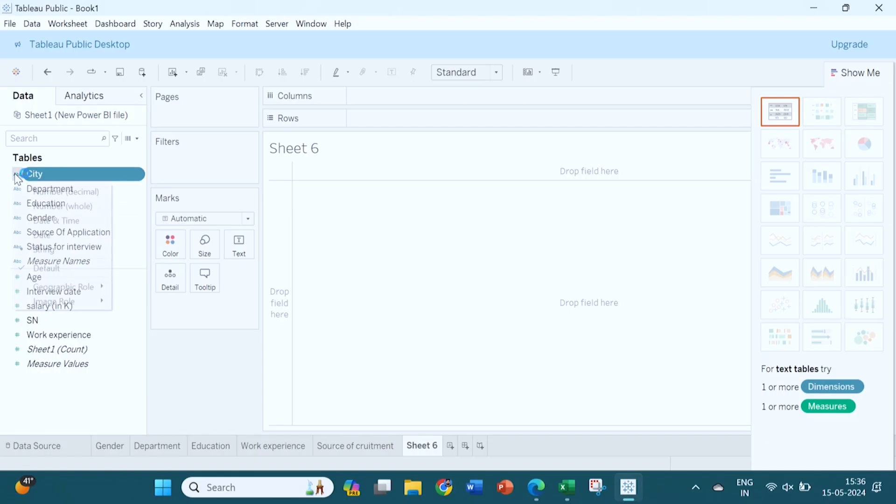
{"action": "mouse_move", "coordinate": [67, 305]}
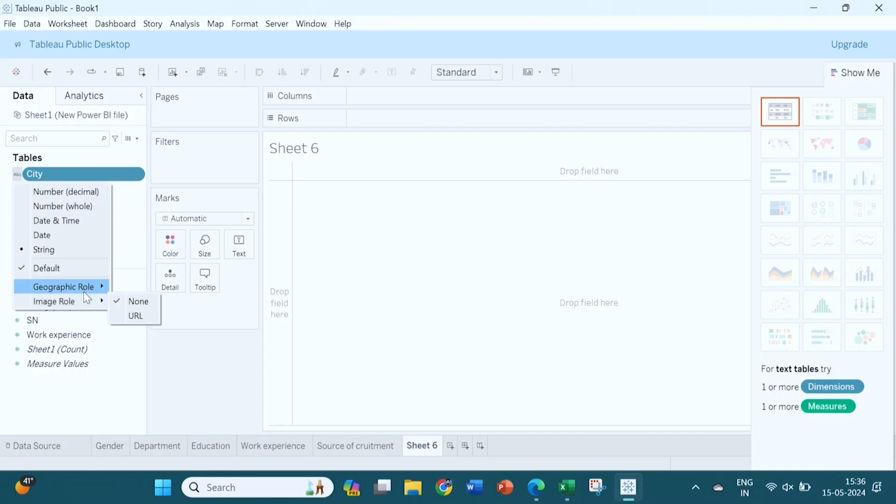
{"action": "mouse_move", "coordinate": [84, 288]}
{"action": "left_click", "coordinate": [155, 344]}
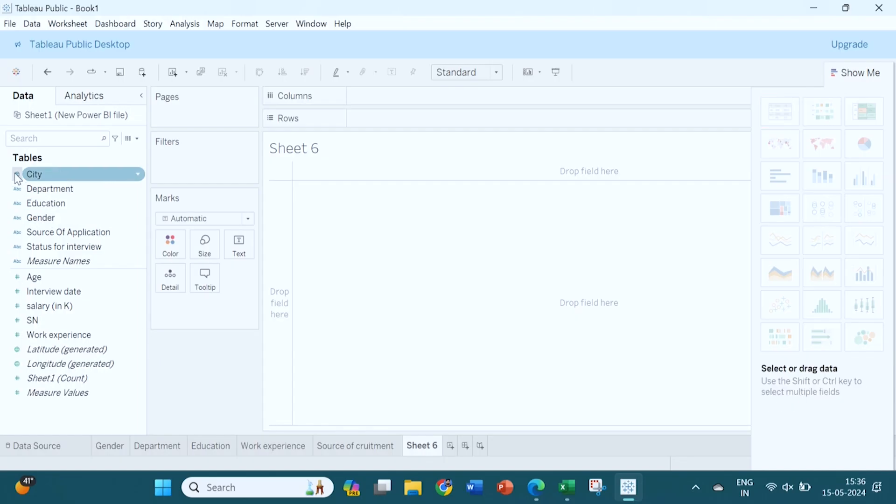
{"action": "double_click", "coordinate": [32, 174]}
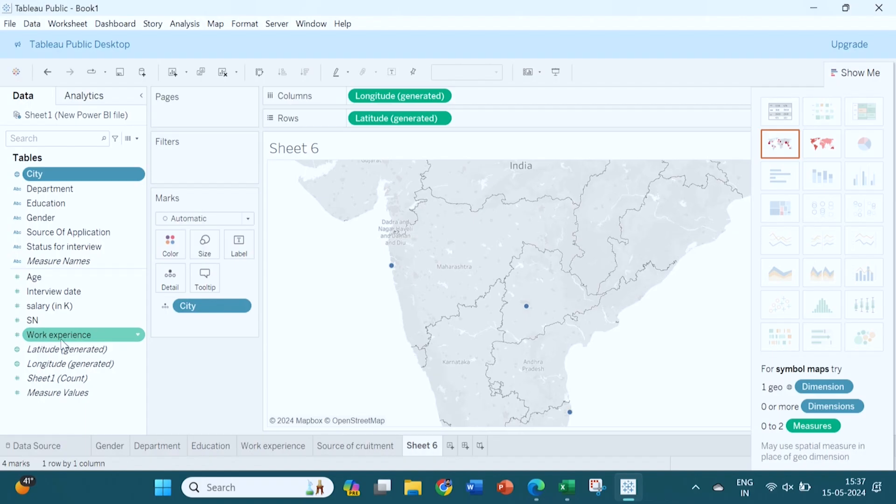
Try adding Work experience to Rows beside Latitude, and remove it from the map worksheet
{"action": "left_click_drag", "start_coordinate": [63, 338], "coordinate": [497, 121]}
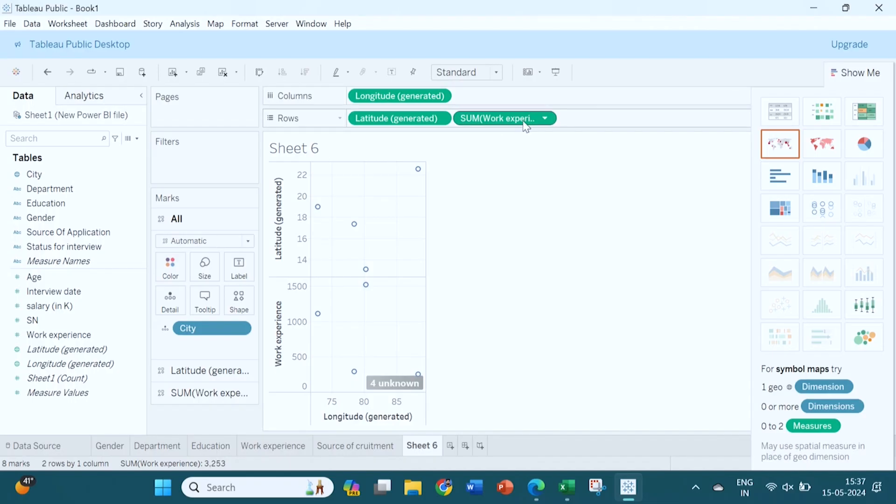
{"action": "left_click", "coordinate": [545, 118]}
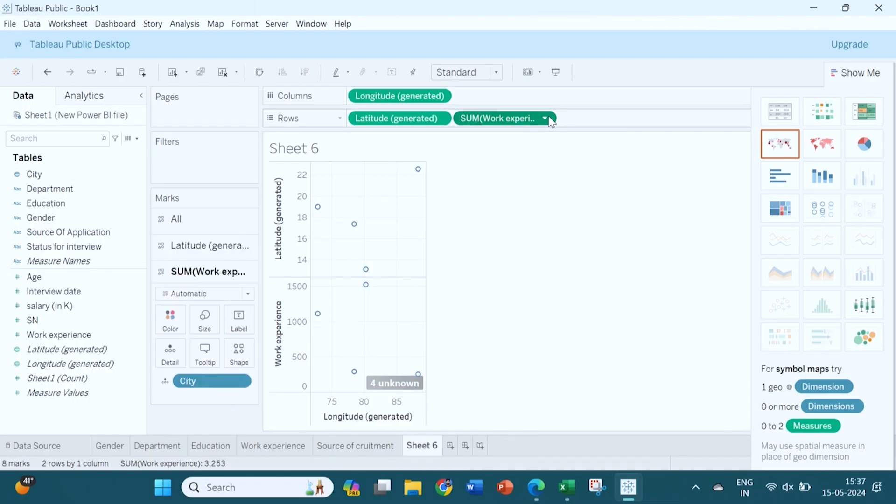
{"action": "left_click", "coordinate": [489, 399]}
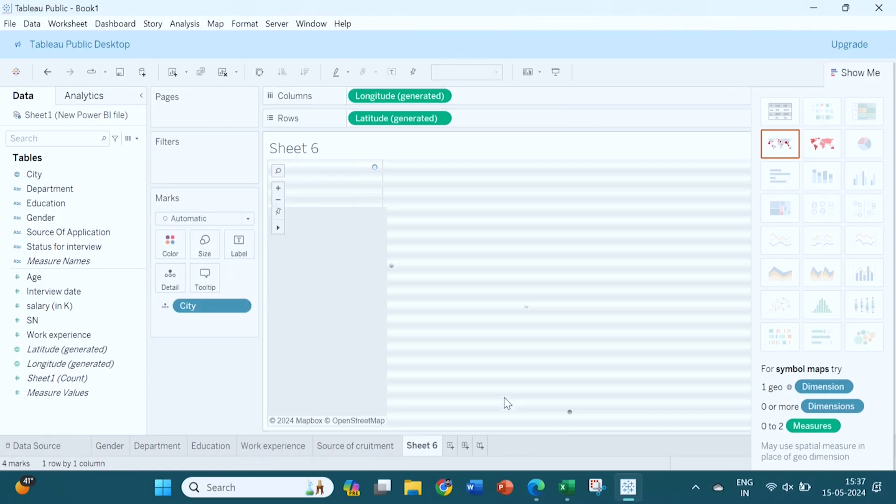
Change the colour of the city marks on the map to teal
{"action": "left_click", "coordinate": [171, 250]}
{"action": "left_click", "coordinate": [211, 281]}
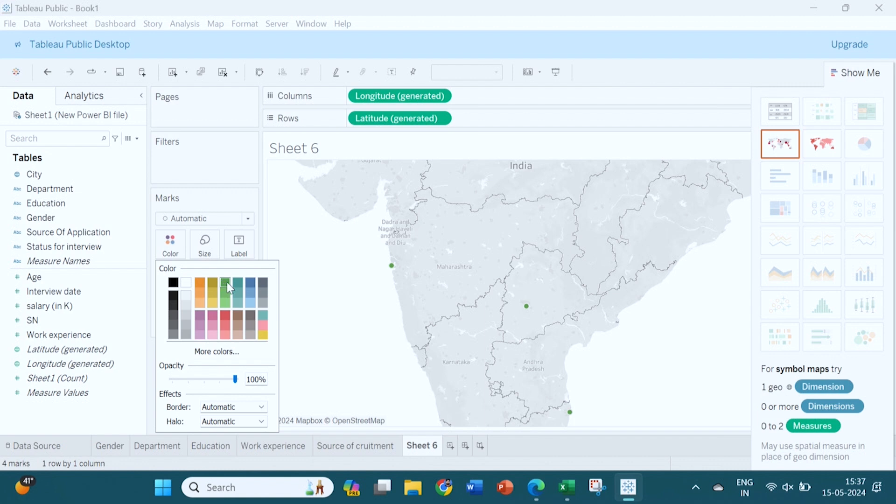
{"action": "left_click", "coordinate": [239, 282]}
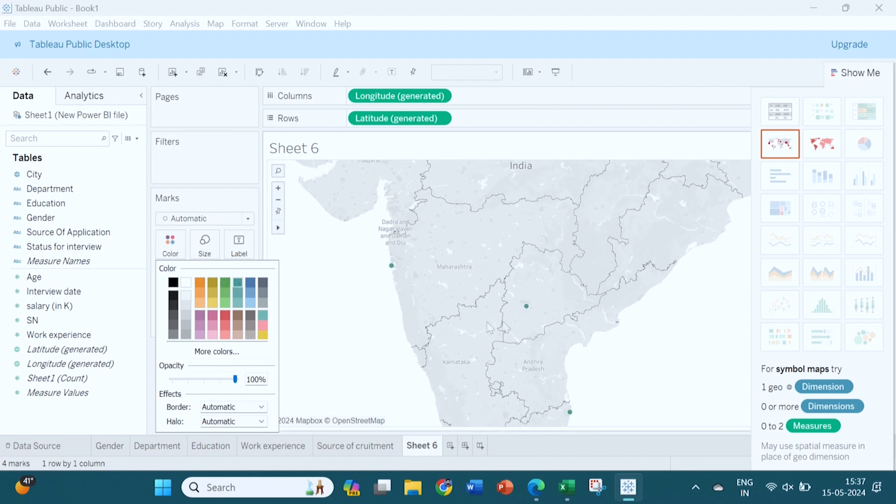
{"action": "mouse_move", "coordinate": [569, 415]}
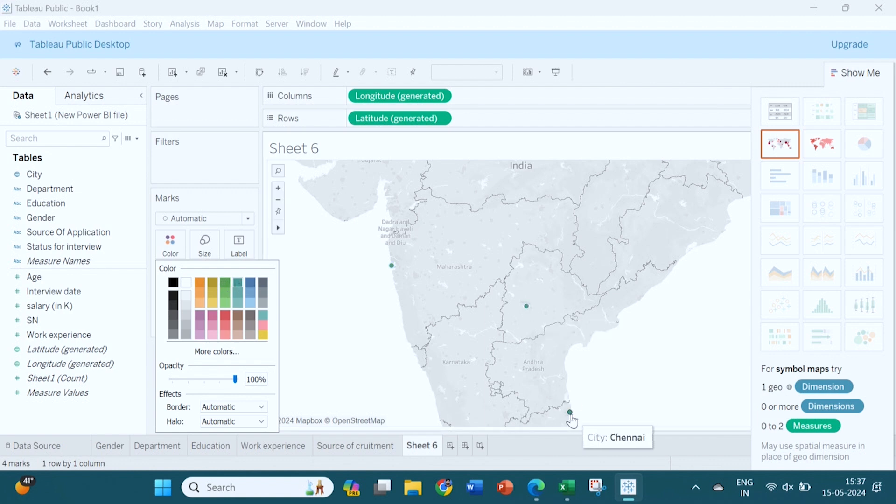
{"action": "left_click", "coordinate": [308, 255]}
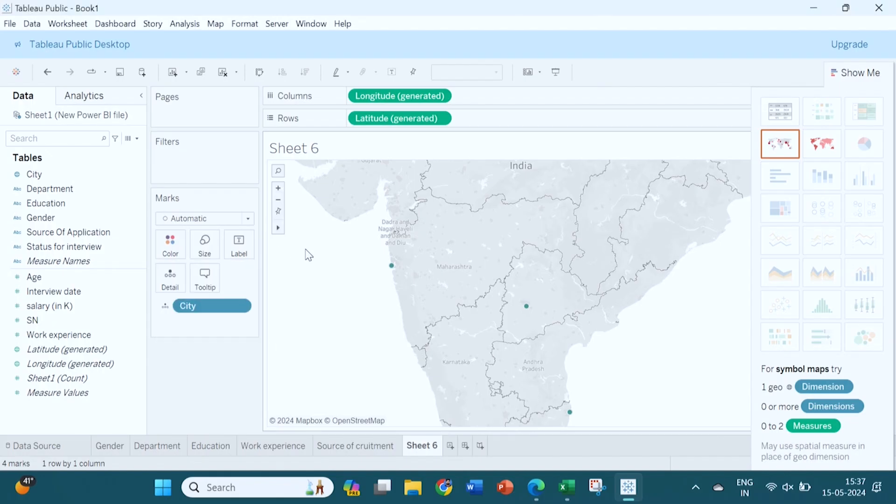
Replace the sheet name placeholder in the worksheet title with "City Wise Analysis"
{"action": "double_click", "coordinate": [315, 152]}
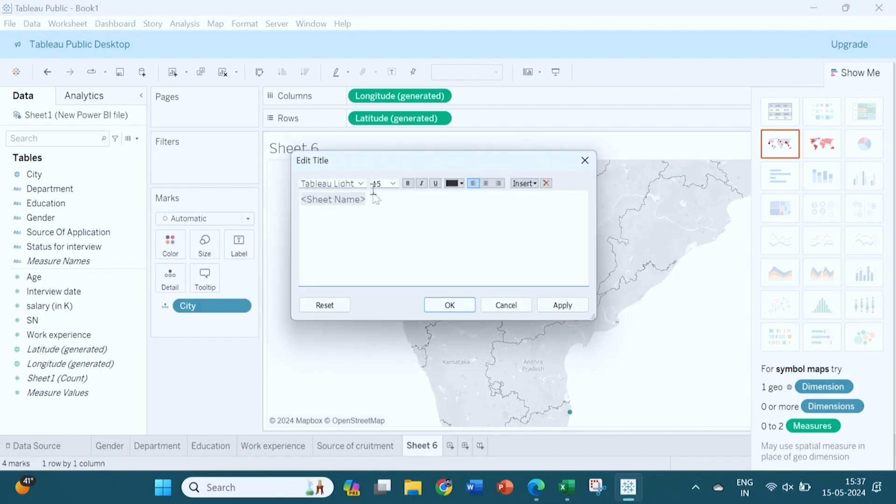
{"action": "left_click", "coordinate": [375, 202]}
{"action": "key", "text": "BackSpace"}
{"action": "key", "text": "BackSpace"}
{"action": "key", "text": "BackSpace"}
{"action": "key", "text": "BackSpace"}
{"action": "key", "text": "BackSpace"}
{"action": "key", "text": "BackSpace"}
{"action": "key", "text": "BackSpace"}
{"action": "key", "text": "BackSpace"}
{"action": "key", "text": "BackSpace"}
{"action": "key", "text": "BackSpace"}
{"action": "type", "text": "City Wise Analys"}
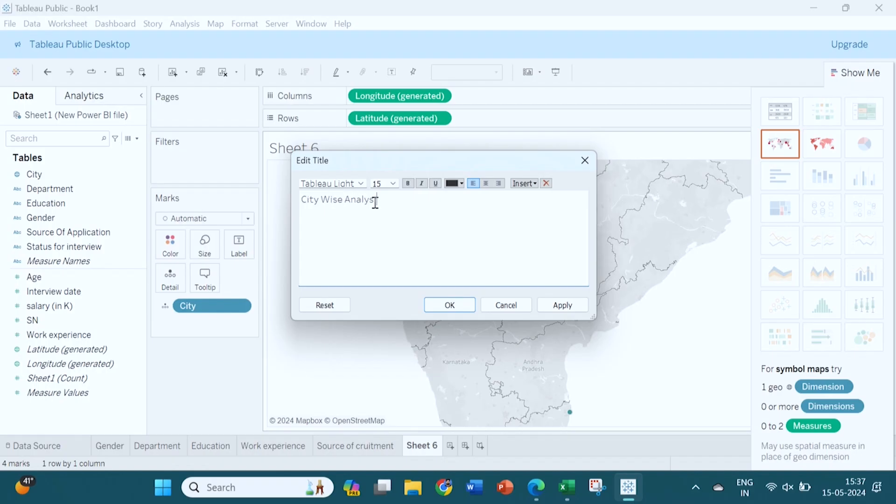
{"action": "type", "text": "is"}
{"action": "left_click", "coordinate": [460, 304]}
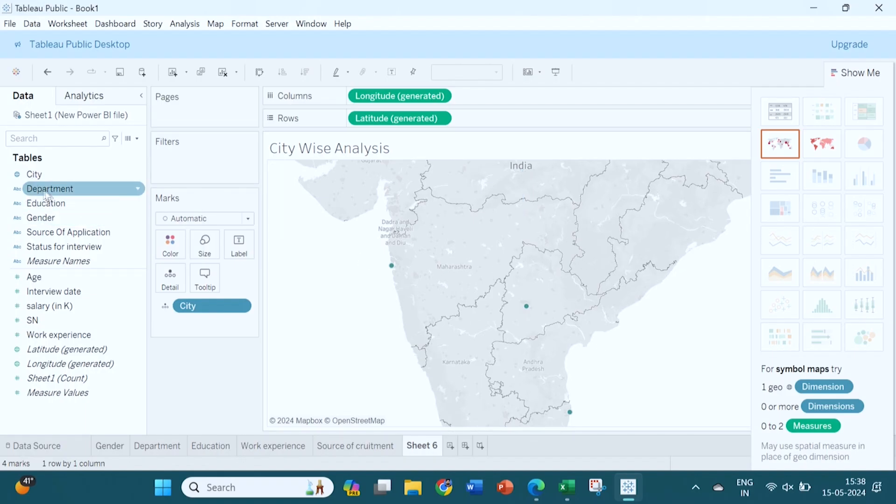
Check the city marks on the map against the domain members in the City field's description
{"action": "mouse_move", "coordinate": [392, 267]}
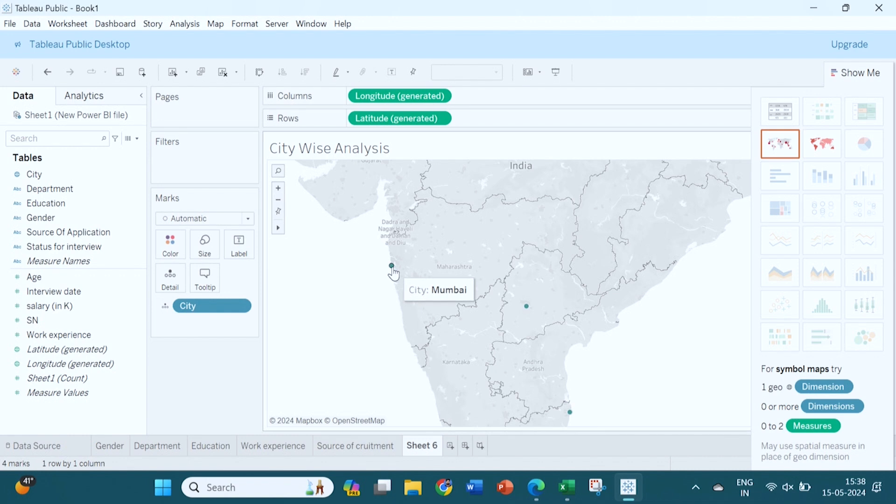
{"action": "mouse_move", "coordinate": [570, 416]}
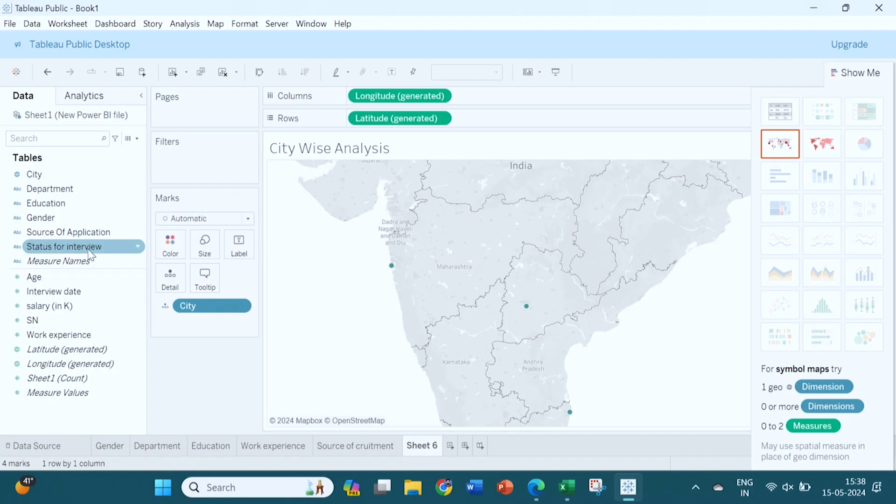
{"action": "left_click", "coordinate": [139, 176]}
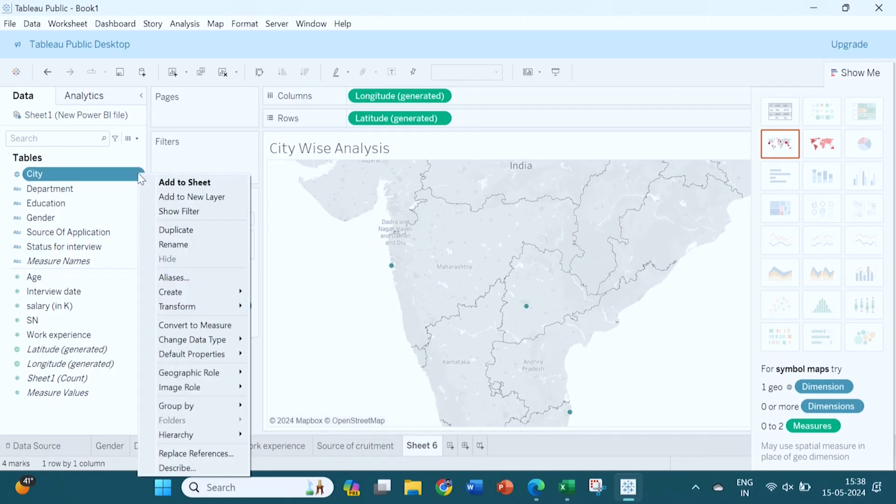
{"action": "left_click", "coordinate": [185, 469]}
{"action": "left_click_drag", "start_coordinate": [633, 236], "coordinate": [645, 329]}
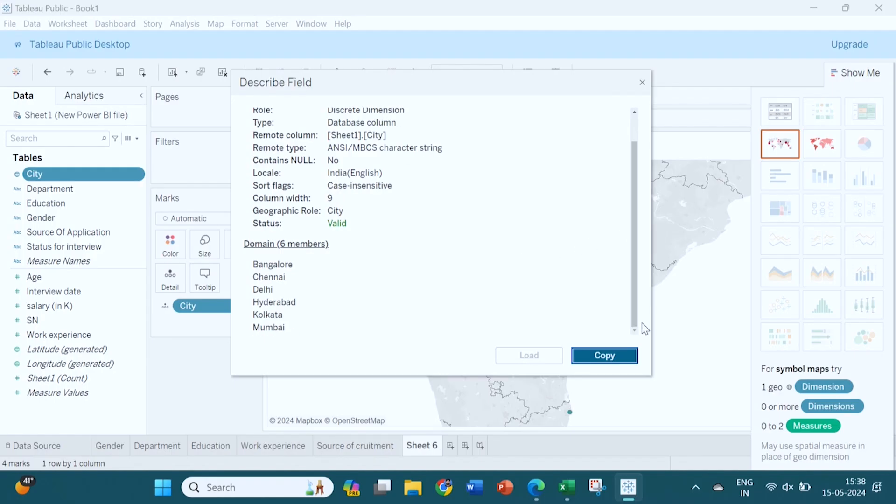
{"action": "left_click", "coordinate": [262, 290]}
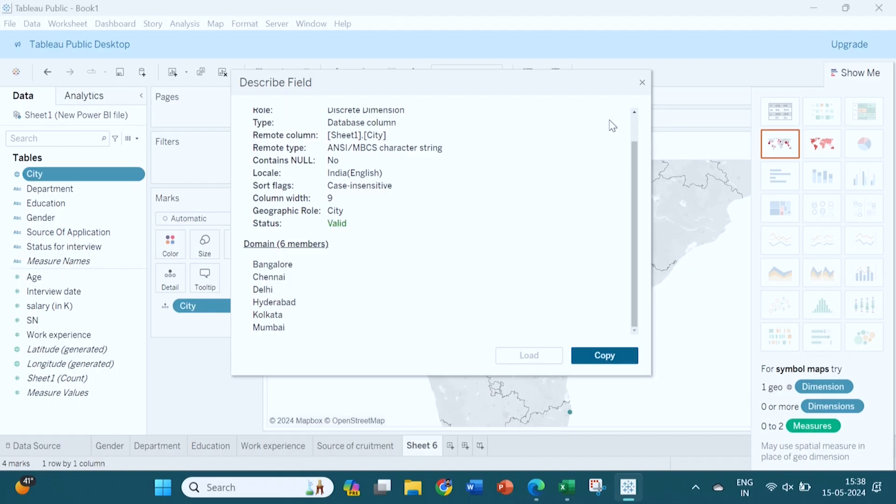
{"action": "left_click", "coordinate": [642, 82]}
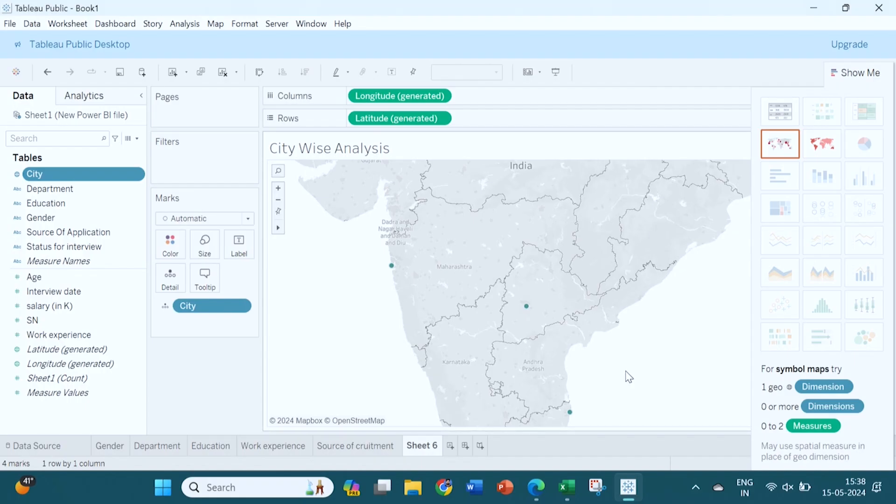
{"action": "left_click_drag", "start_coordinate": [594, 250], "coordinate": [603, 346]}
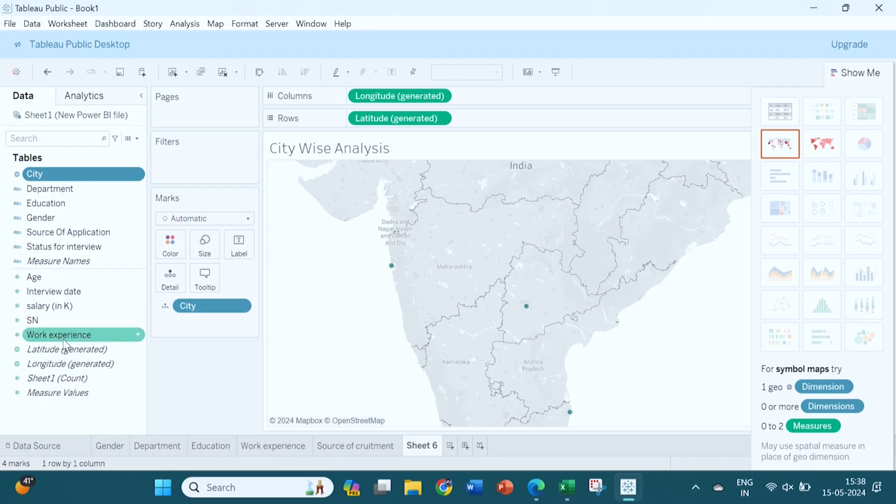
Try splitting the city map by Gender on Rows, and remove the Gender field
{"action": "left_click_drag", "start_coordinate": [54, 221], "coordinate": [494, 118]}
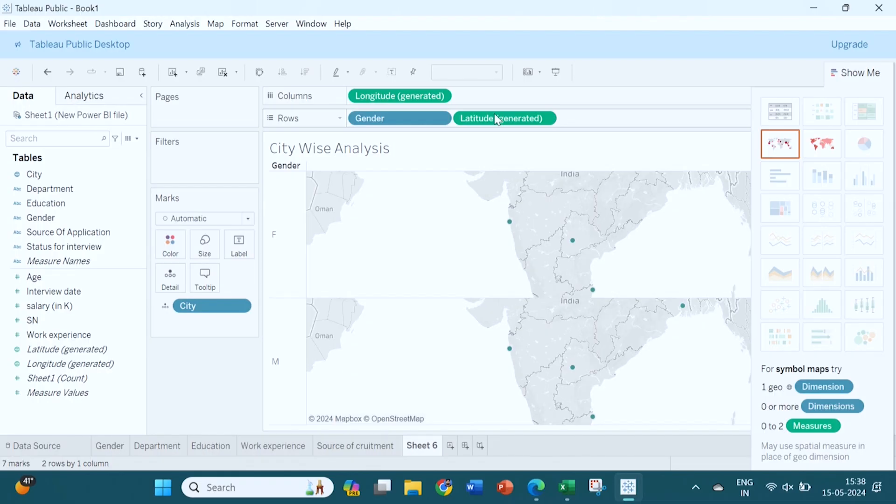
{"action": "left_click", "coordinate": [440, 118]}
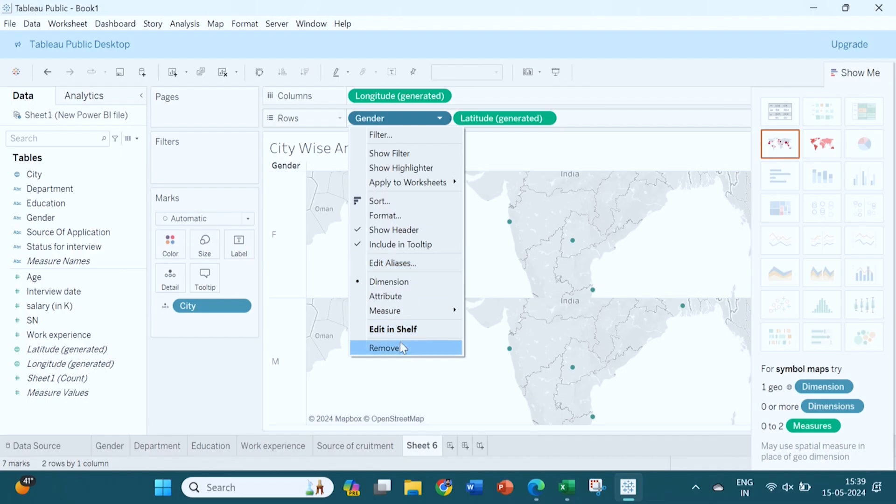
{"action": "left_click", "coordinate": [402, 347]}
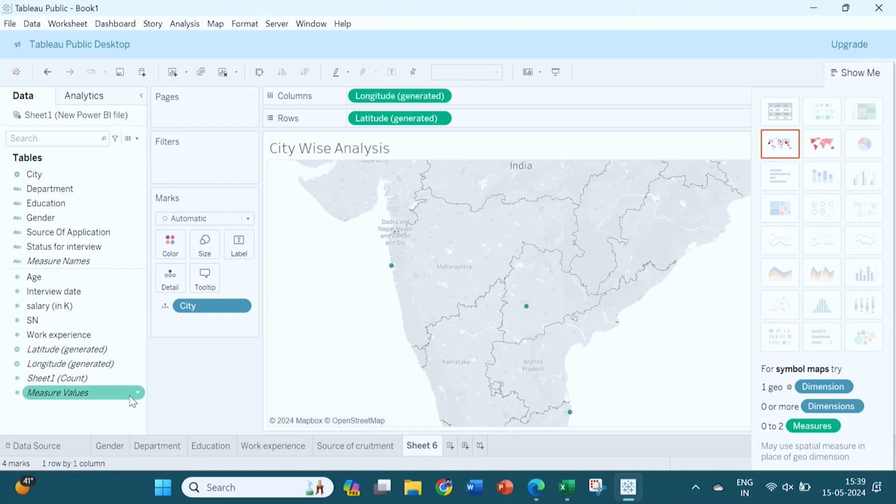
Review the Gender, Department, Education, Work experience and recruitment source worksheets, and return to Sheet 6
{"action": "left_click", "coordinate": [111, 447]}
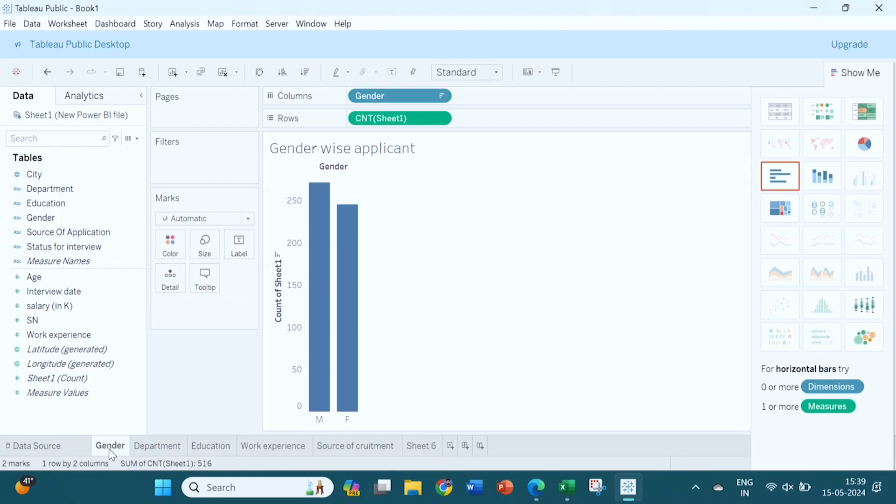
{"action": "left_click", "coordinate": [152, 447]}
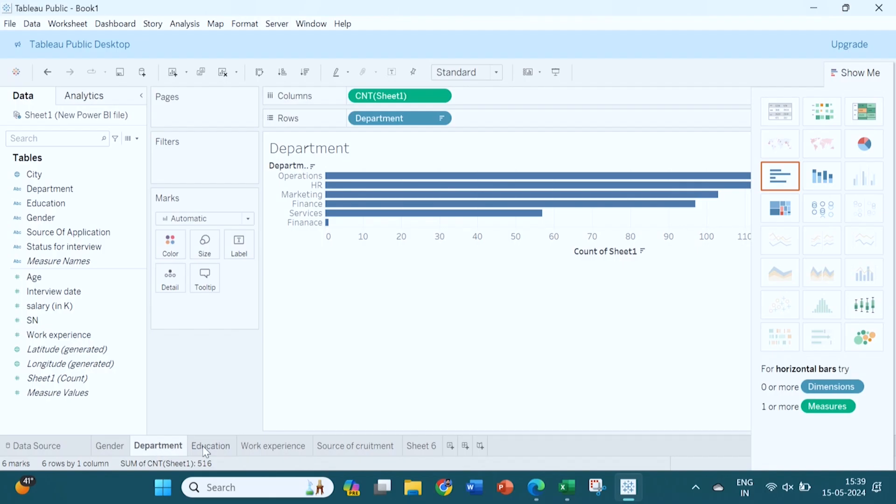
{"action": "left_click", "coordinate": [217, 447]}
{"action": "left_click", "coordinate": [275, 446]}
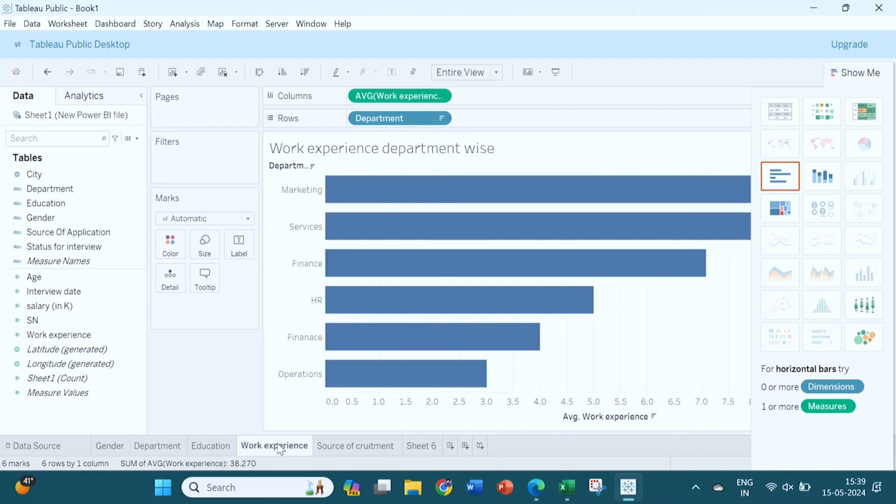
{"action": "left_click", "coordinate": [366, 447]}
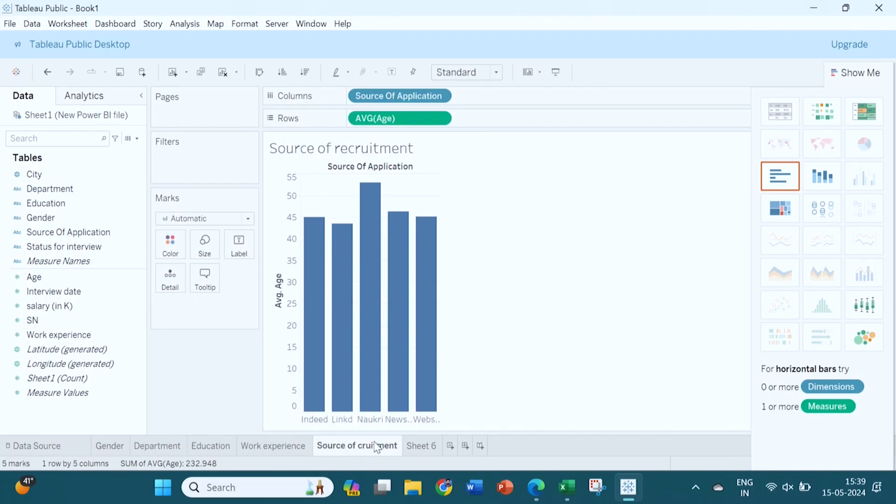
{"action": "left_click", "coordinate": [415, 447]}
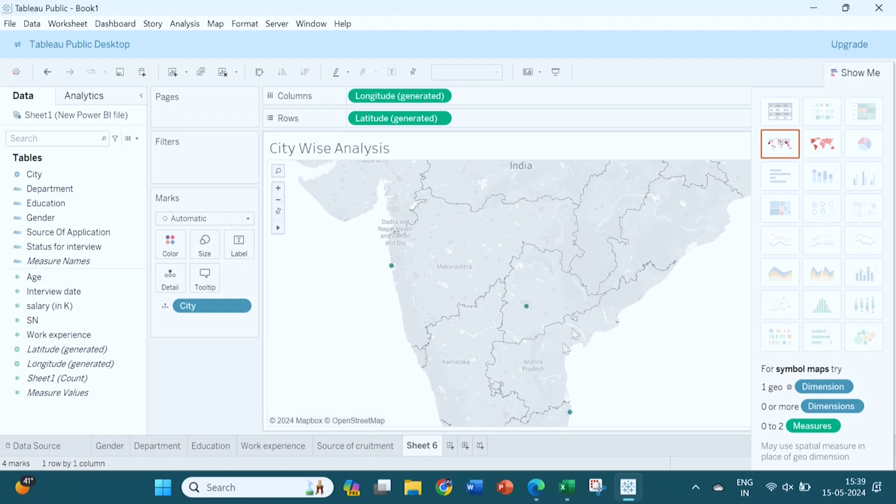